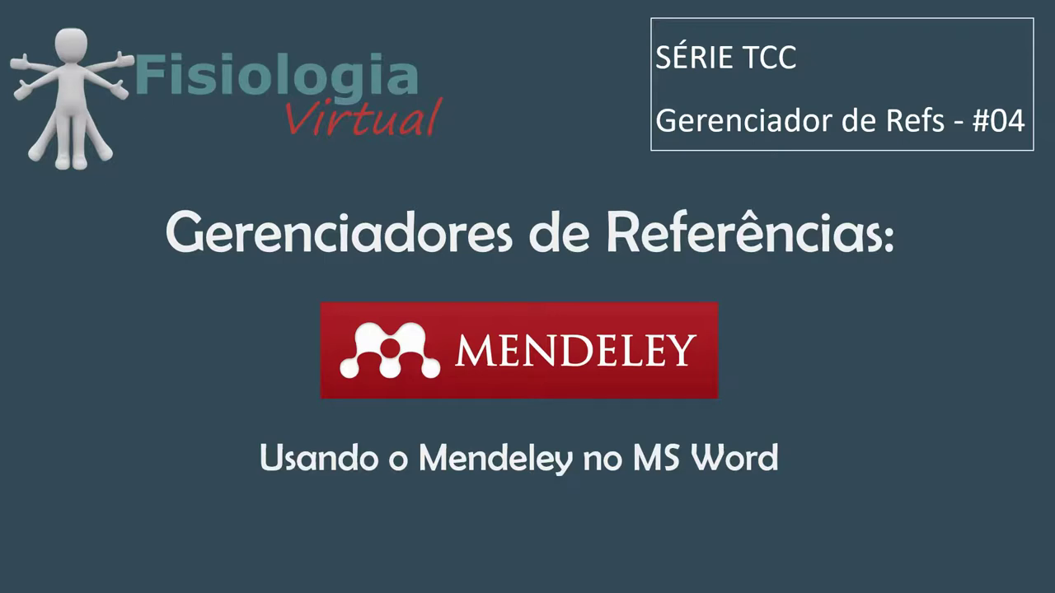
Advance the slideshow from the title slide to the Revisão slide listing TCC episodes #01–#03.
left_click(851, 405)
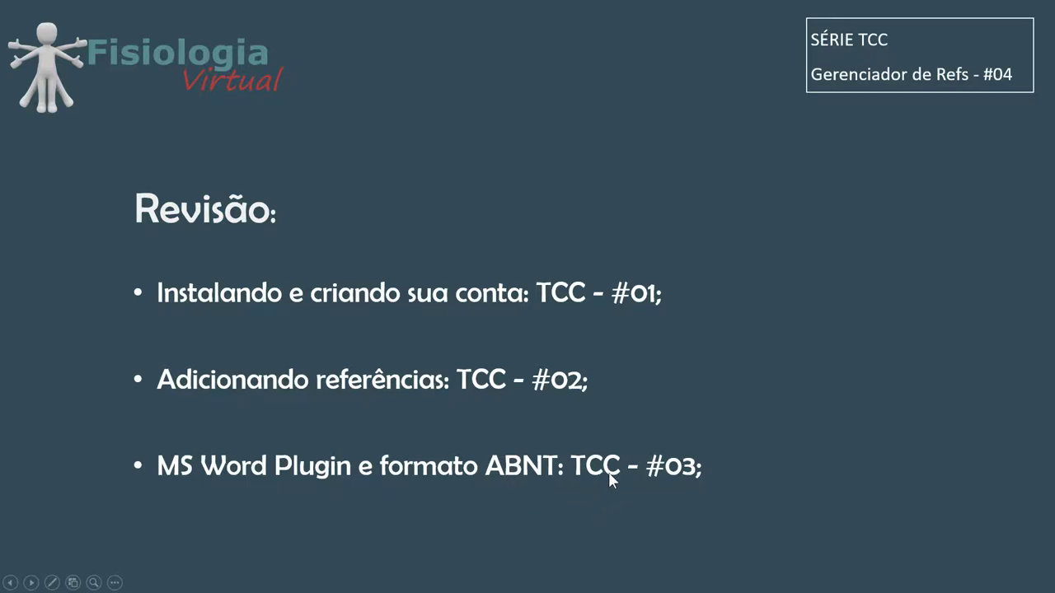
Finish the slides and bring up Documento1 with the heading '1 FUNDAMENTAÇÃO TEÓRICA'.
left_click(713, 401)
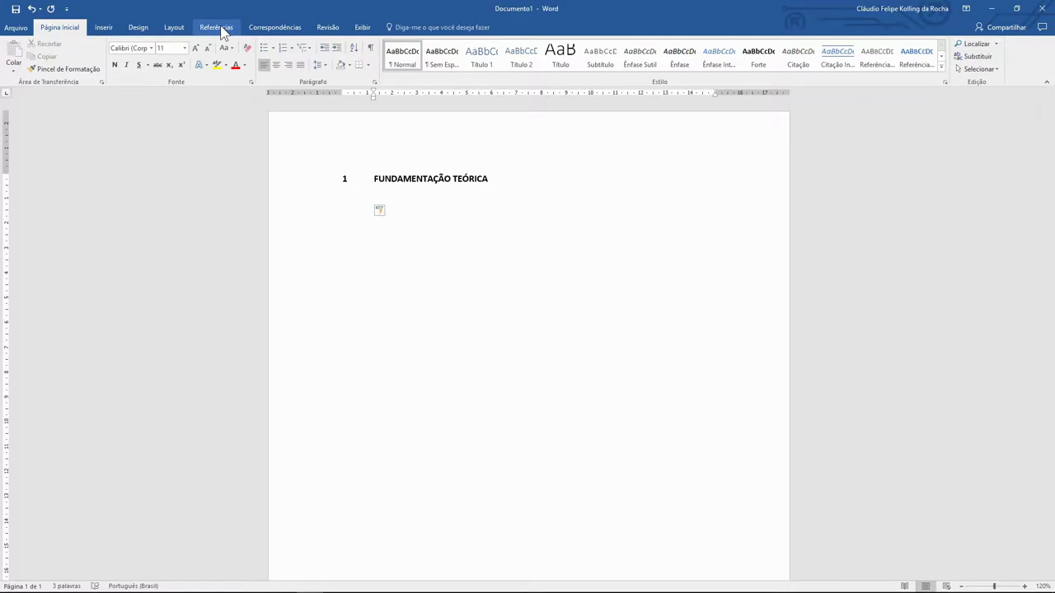
Show the Referências ribbon and bring up Mendeley's Citation Styles window.
left_click(221, 32)
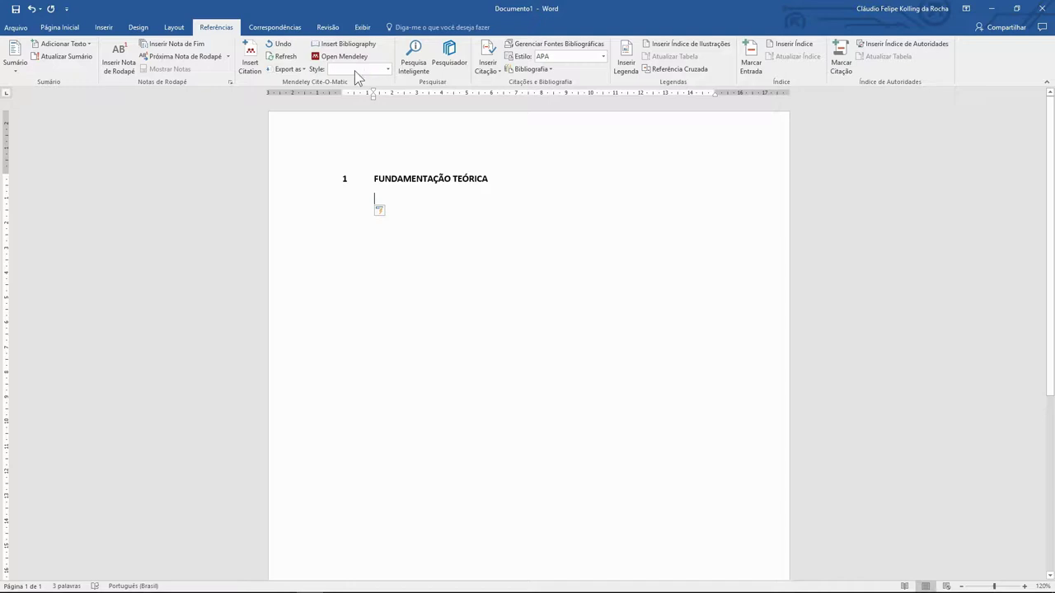
left_click(355, 71)
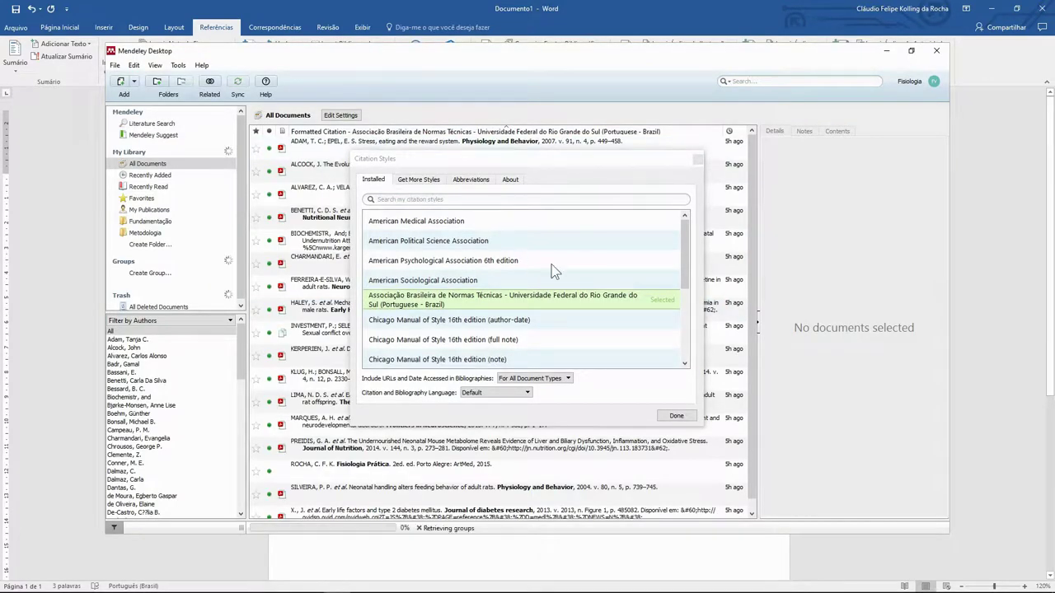
Scroll through Mendeley's installed citation styles, keep ABNT UFRGS selected, and confirm with Done.
left_click_drag(686, 242, 690, 330)
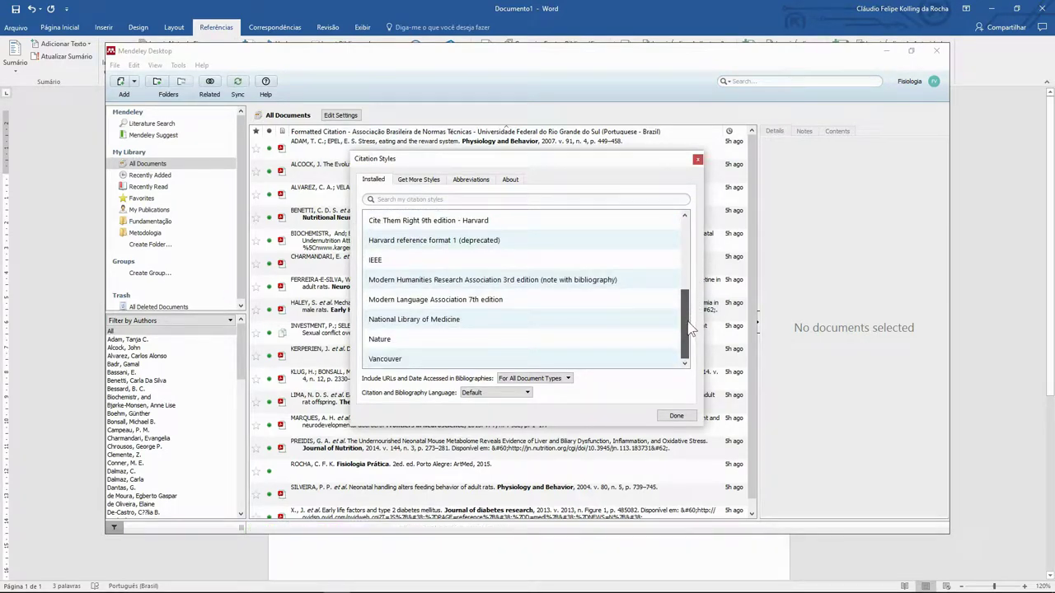
scroll(612, 265, "up", 3)
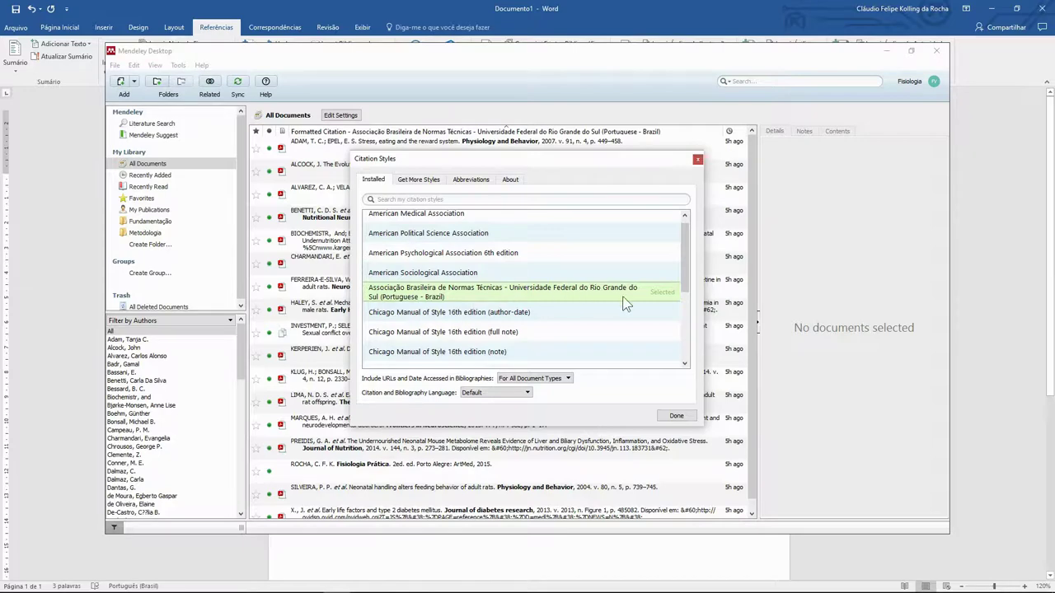
left_click(682, 416)
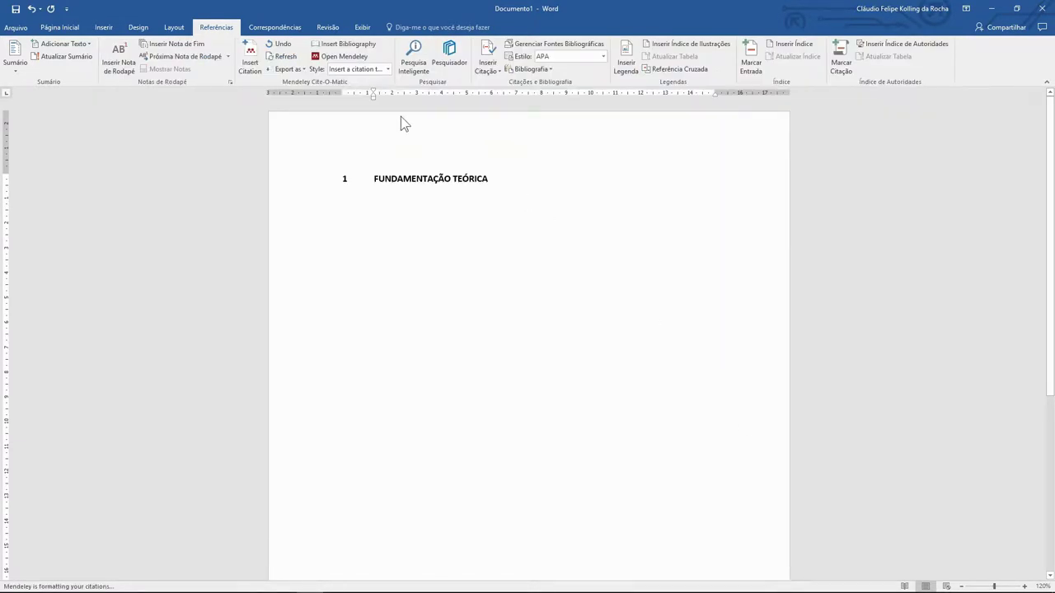
Pick Associação Brasileira de Normas Técnicas in the Mendeley Style dropdown and return to the document.
left_click(389, 70)
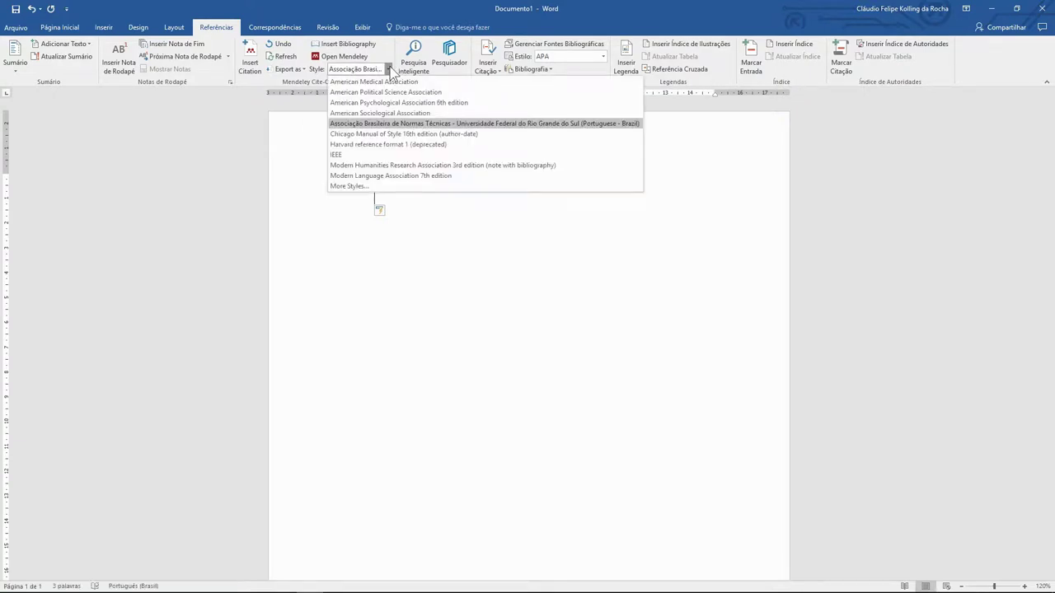
left_click(388, 69)
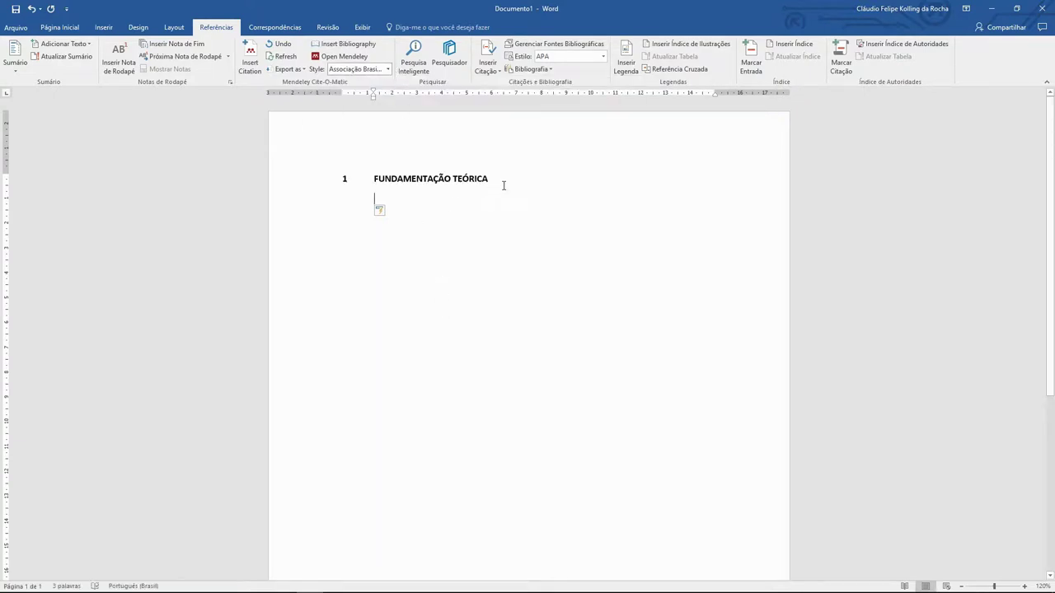
left_click(509, 188)
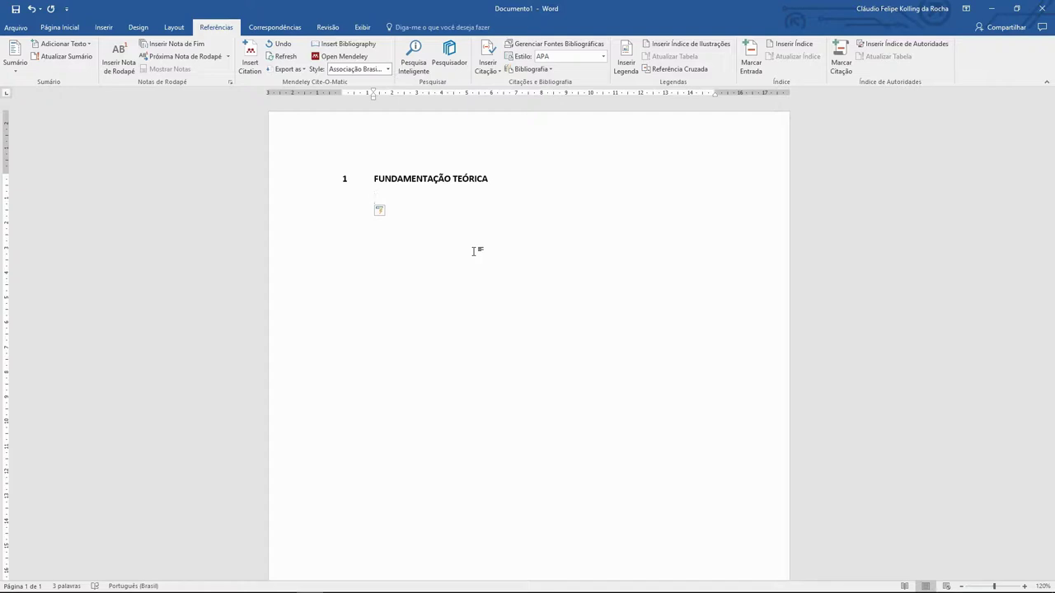
Type 'O mendeley é uma ferramenta para gerenciamento de referências.' under the heading, then start a Mendeley citation.
type("O mendeley é uma ferram")
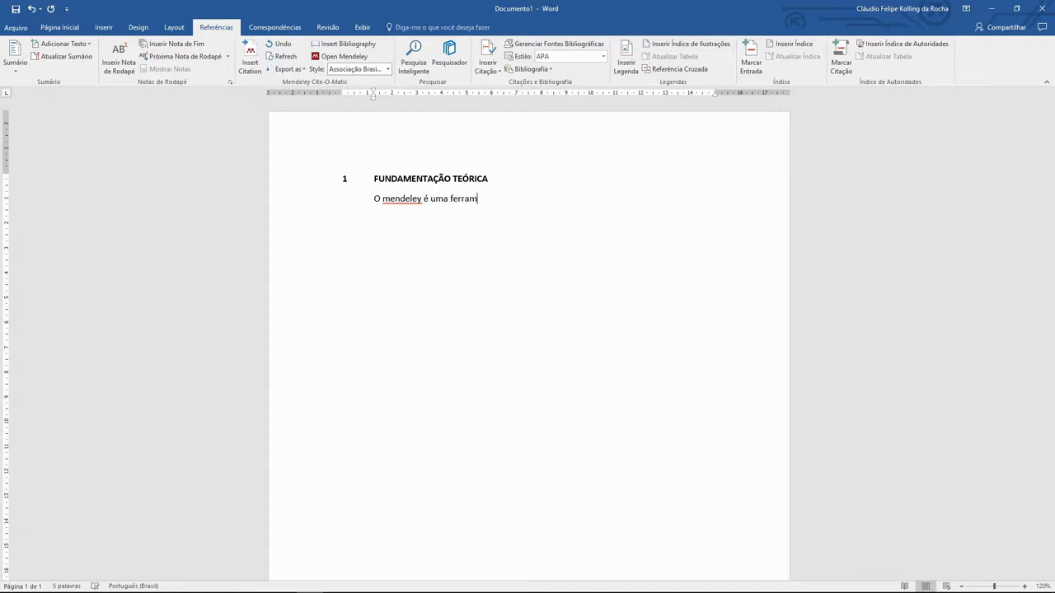
type("enta fe")
key("BackSpace")
type("e")
key("BackSpace")
key("BackSpace")
type("d")
key("BackSpace")
type("para gerenciamento de refere")
type("ncias")
key("BackSpace")
key("BackSpace")
key("BackSpace")
key("BackSpace")
key("BackSpace")
key("BackSpace")
key("BackSpace")
type("rências.")
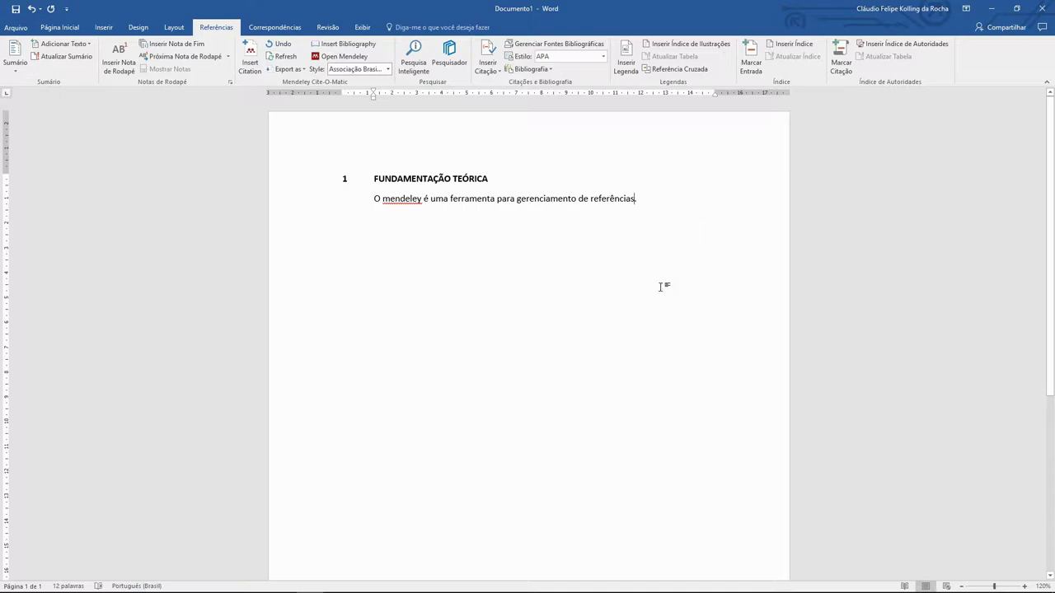
left_click(252, 59)
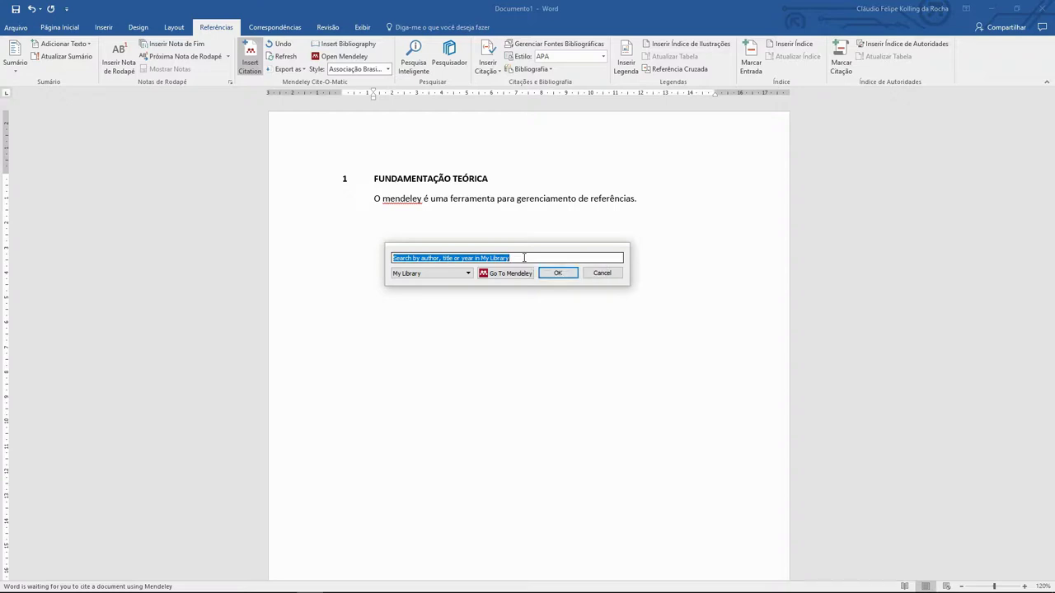
Search Mendeley for the 2015 Fisiologia Prática reference and insert it as (ROCHA, 2015).
type("Rocha")
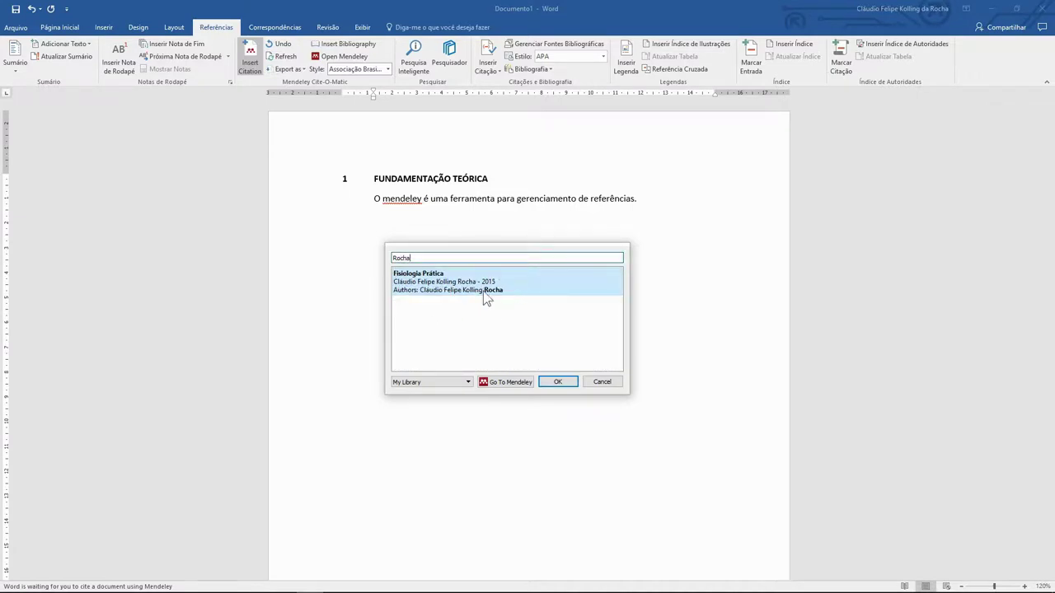
double_click(421, 256)
type("Fisiologia")
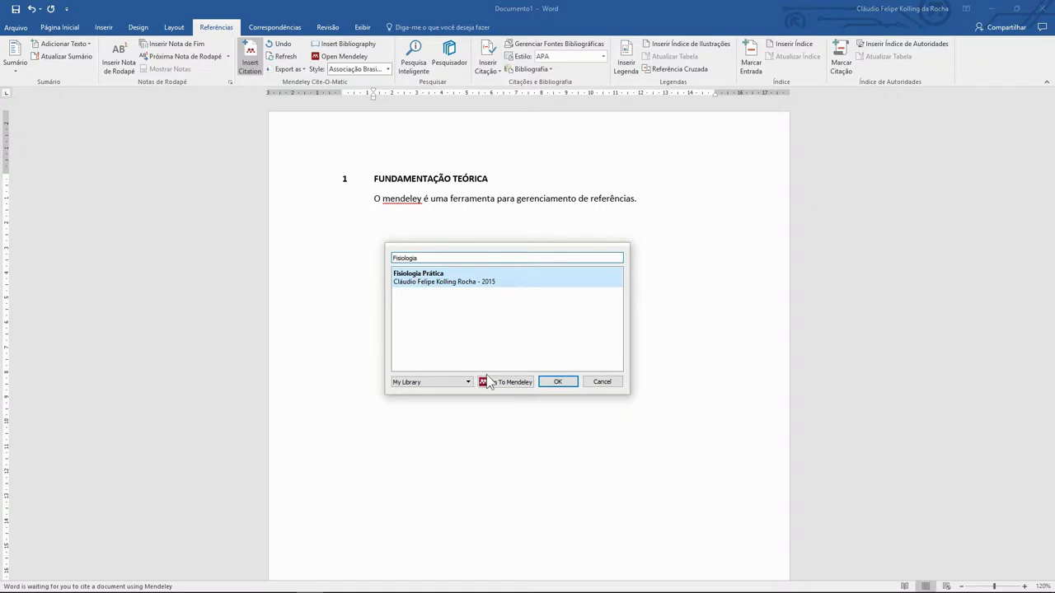
double_click(443, 256)
type("2015")
left_click(433, 285)
left_click(416, 258)
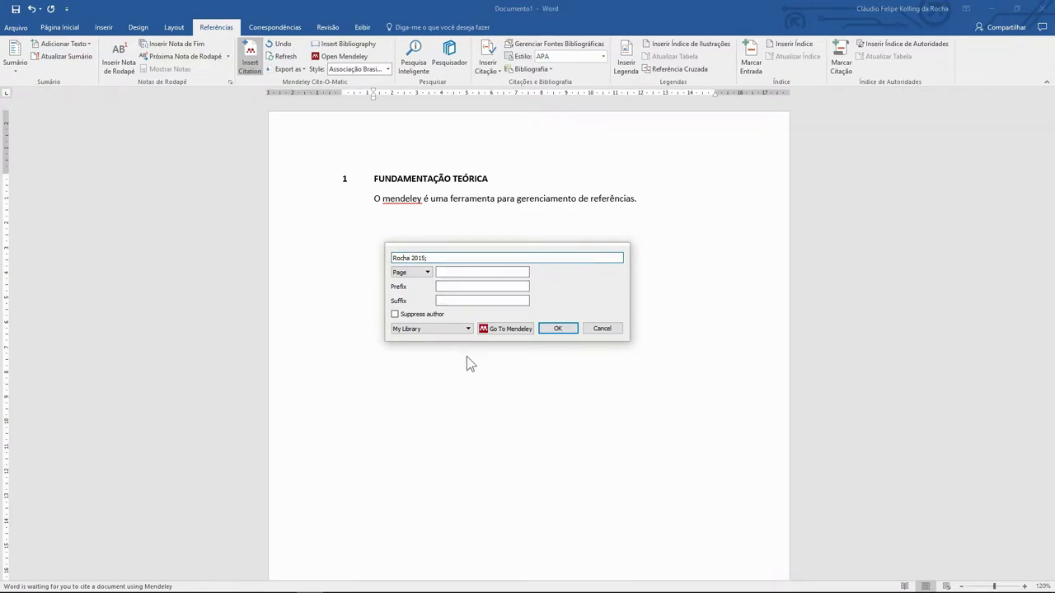
left_click(562, 327)
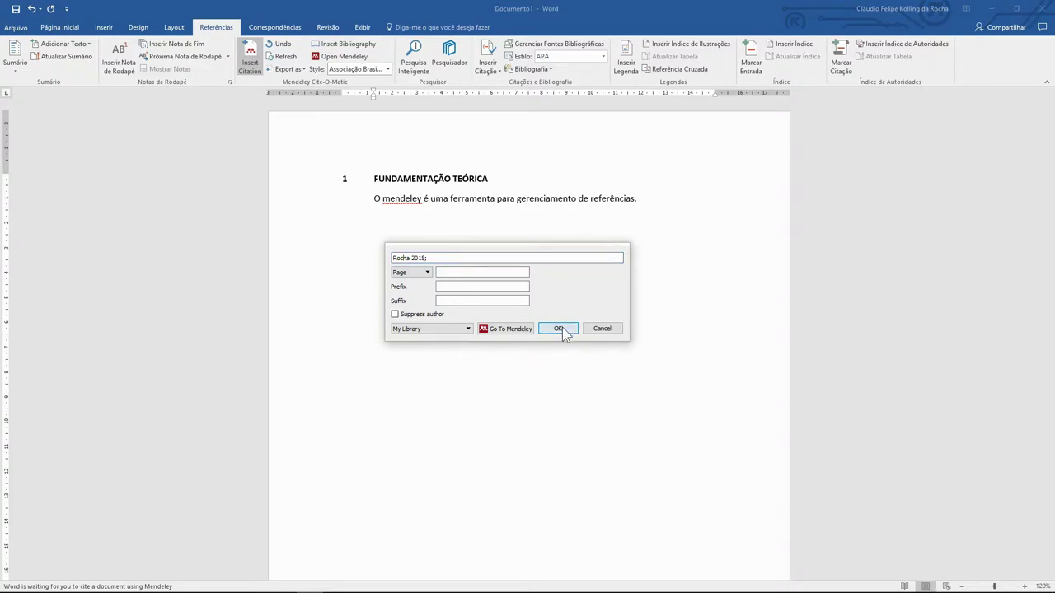
left_click(636, 209)
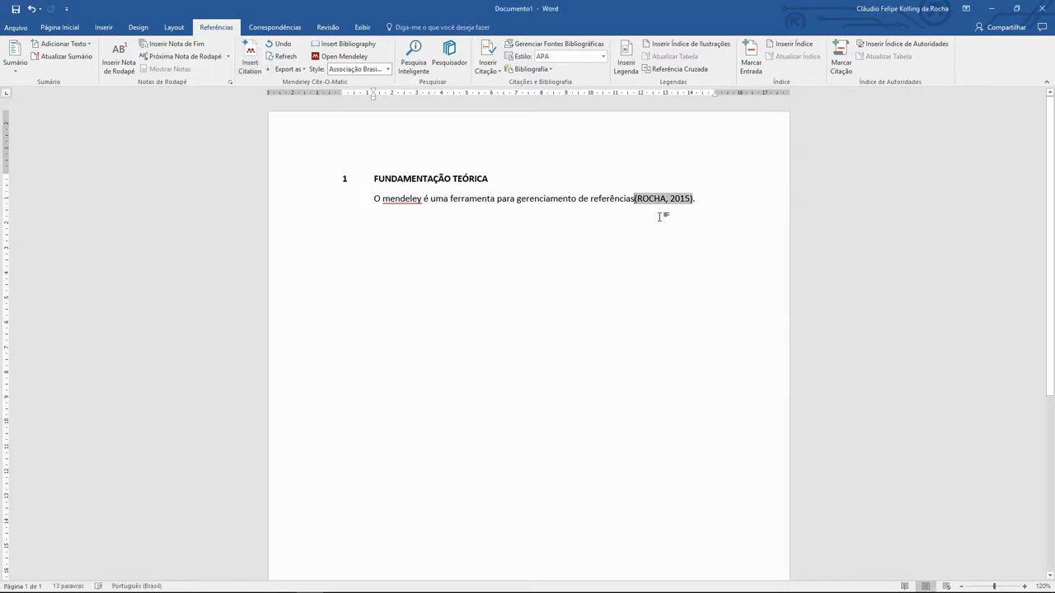
Append the sentence 'O Mendeley é uma ferramenta gratuita.' at the end of the paragraph.
left_click(699, 200)
type("O Mendeley é uma ferramenta gratuita.")
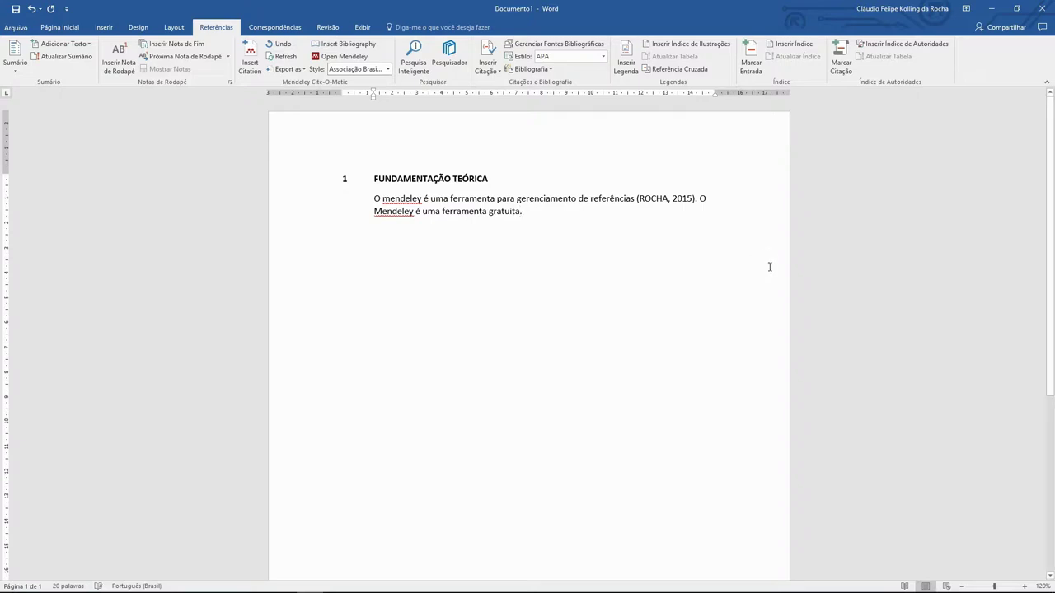
Insert one citation combining Rocha 2015, Silveira 2004 (Neonatal handling) and Benetti 2014 after the second sentence.
left_click(250, 55)
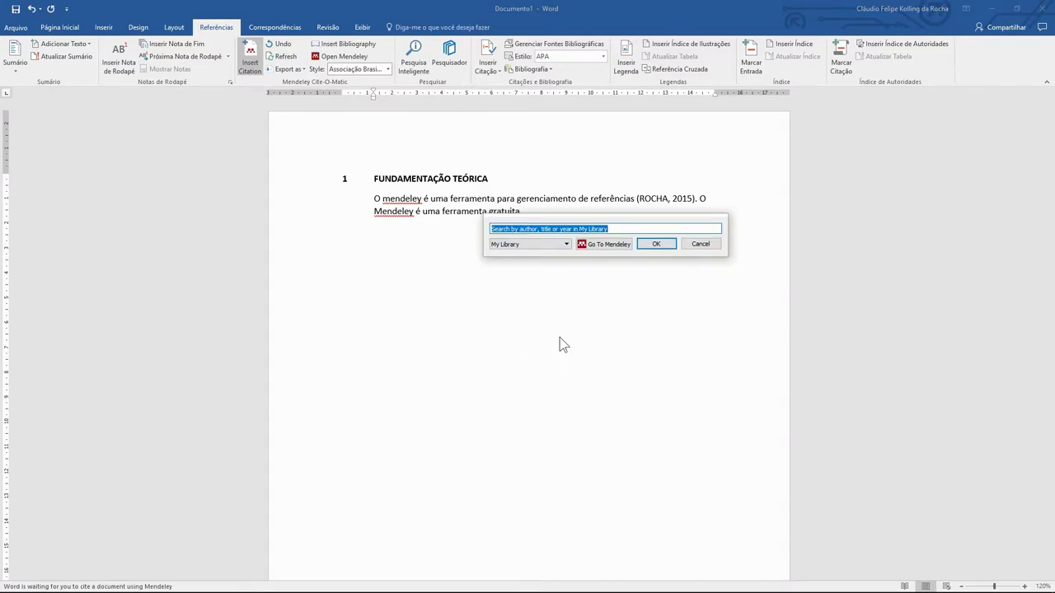
type("R")
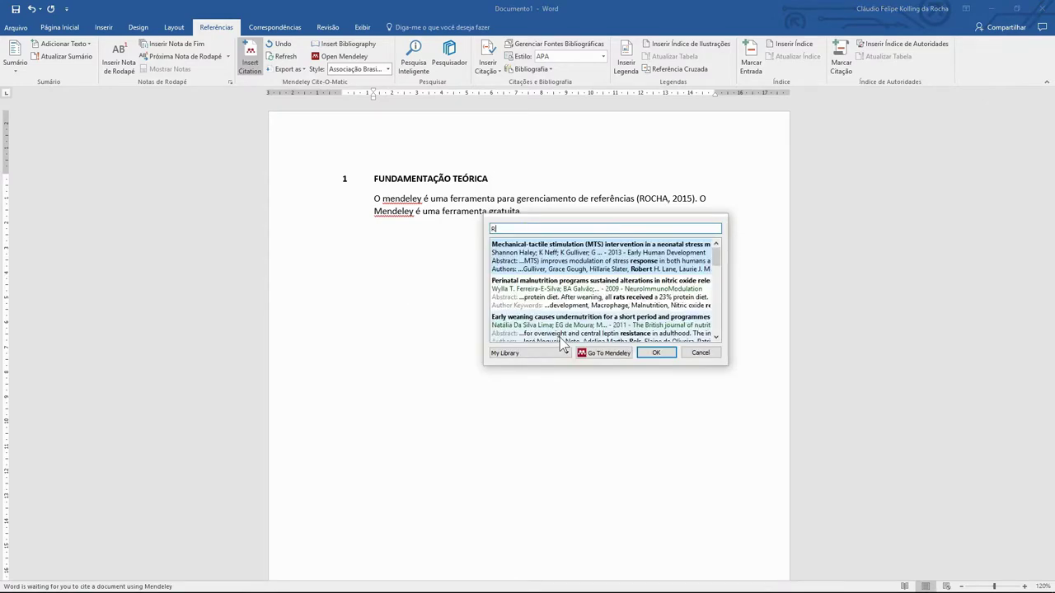
type("ocha")
left_click(547, 264)
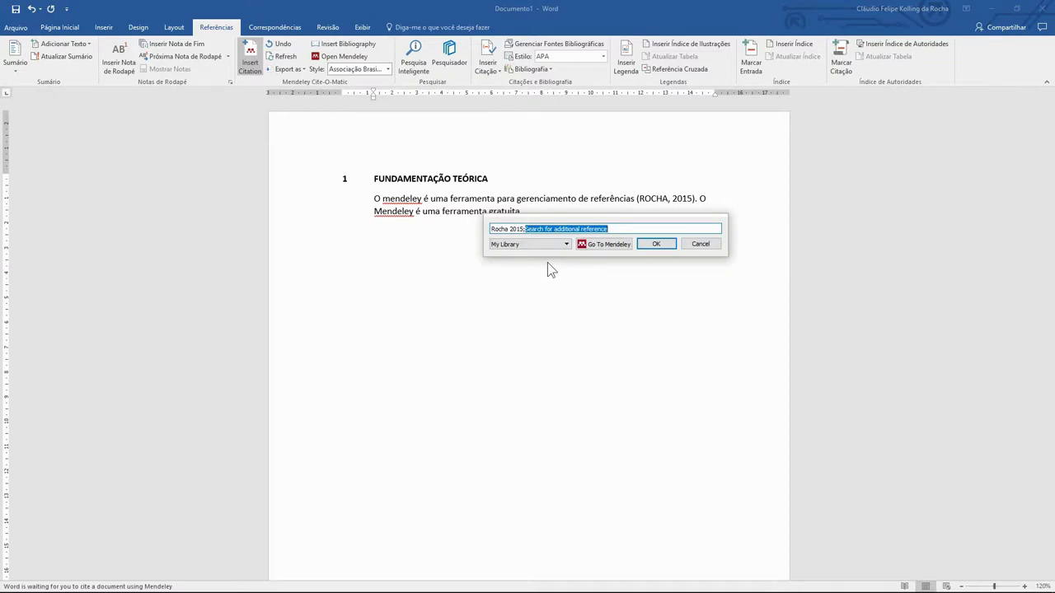
type("Lucion")
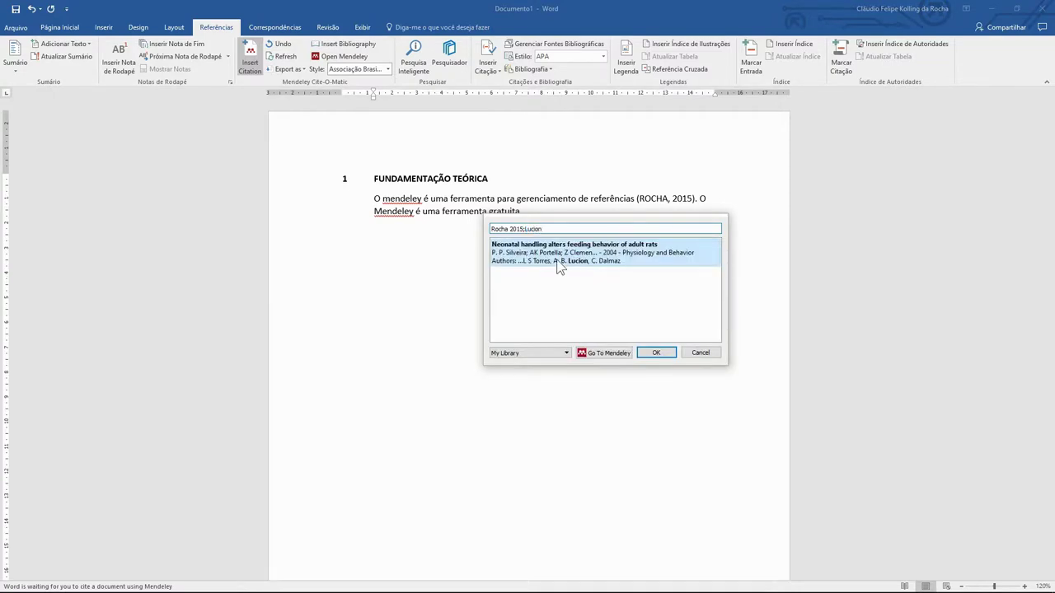
left_click_drag(553, 230, 527, 229)
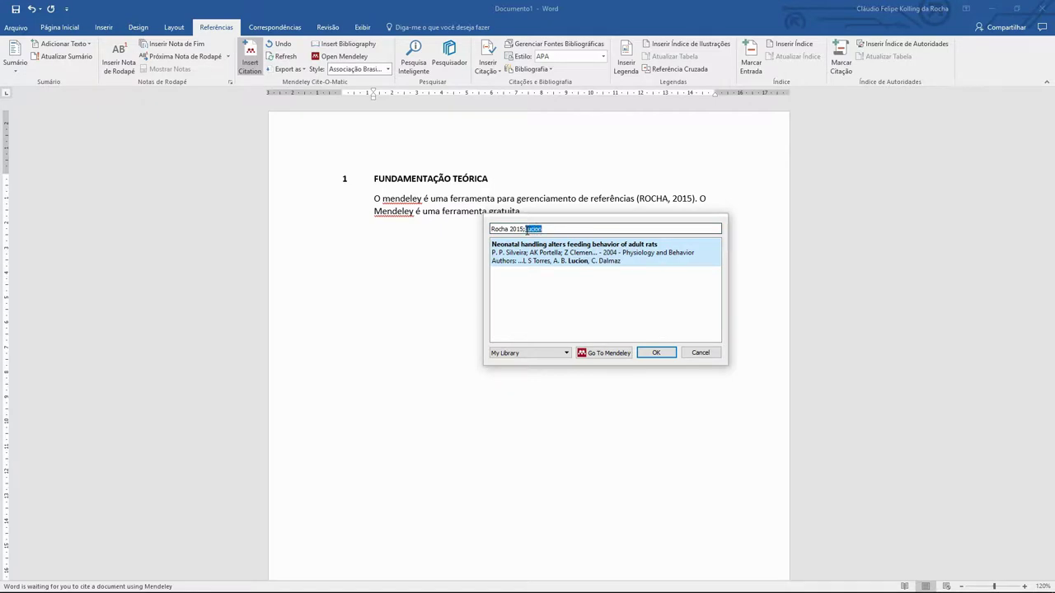
key("BackSpace")
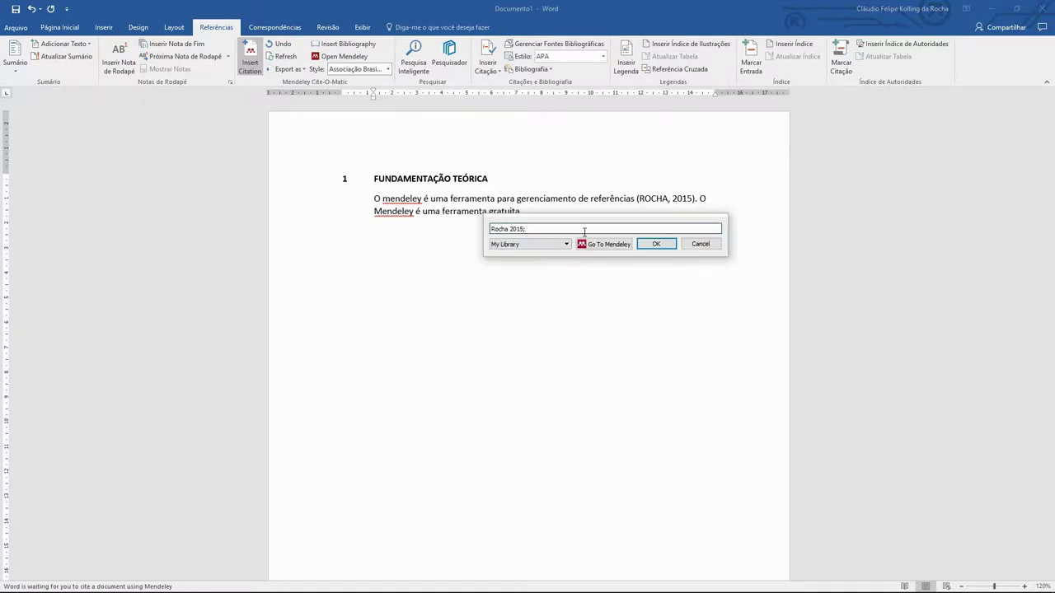
type(" lucion")
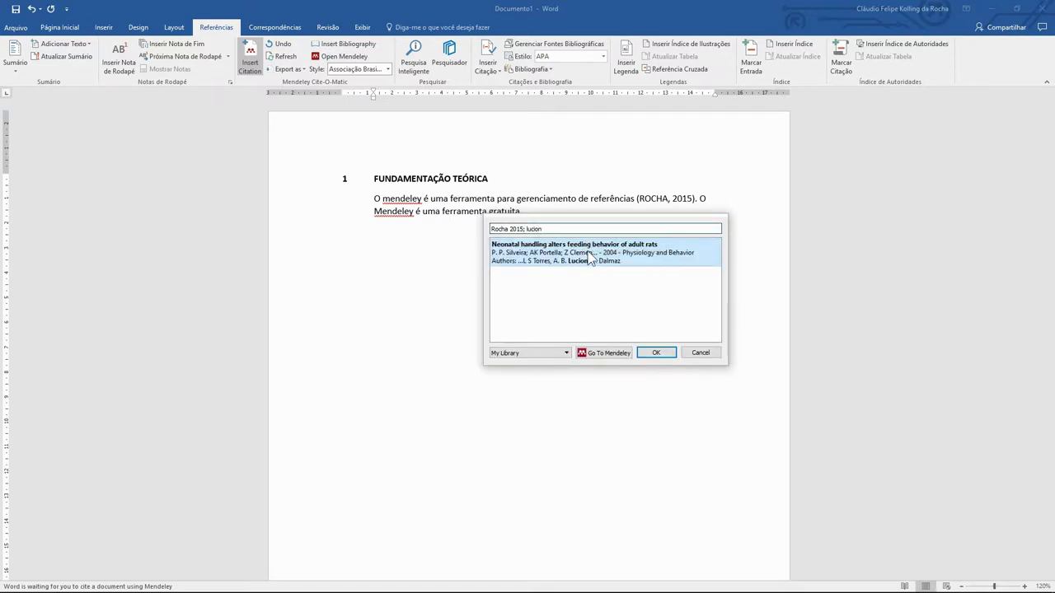
left_click(577, 254)
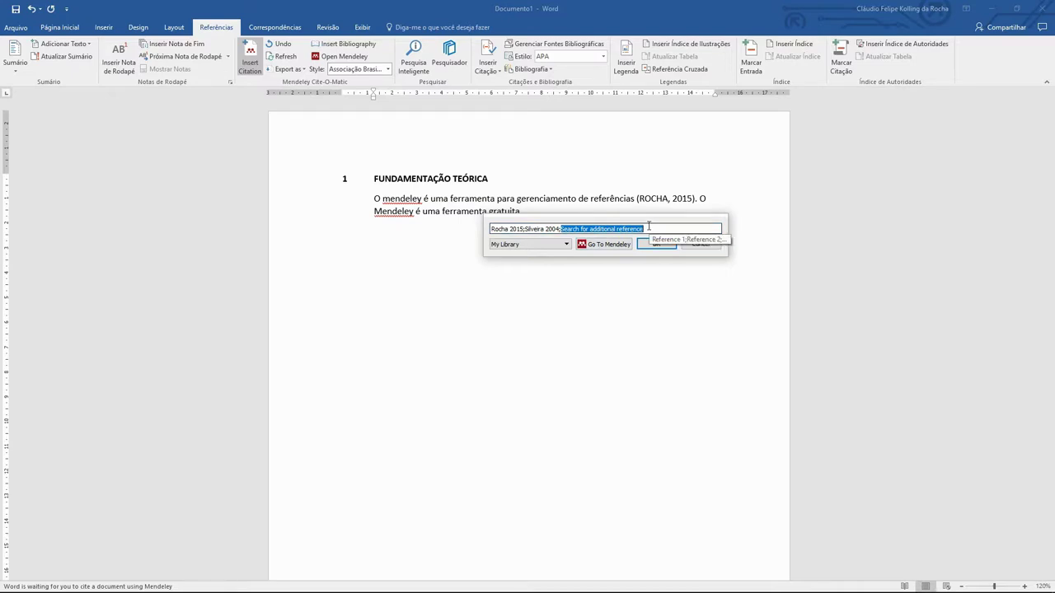
type("dalmaz")
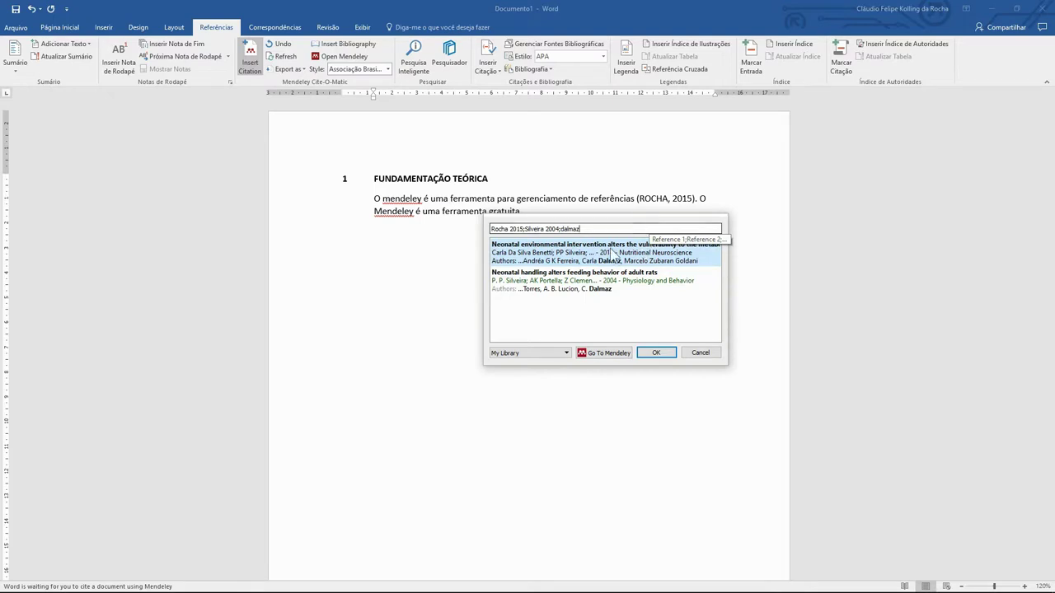
left_click(580, 253)
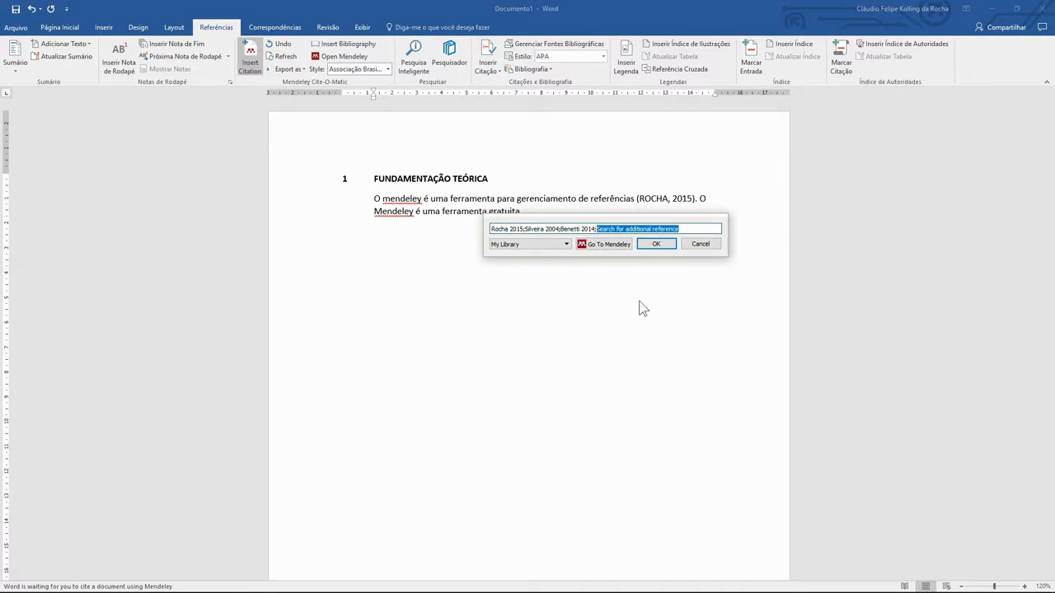
left_click(666, 247)
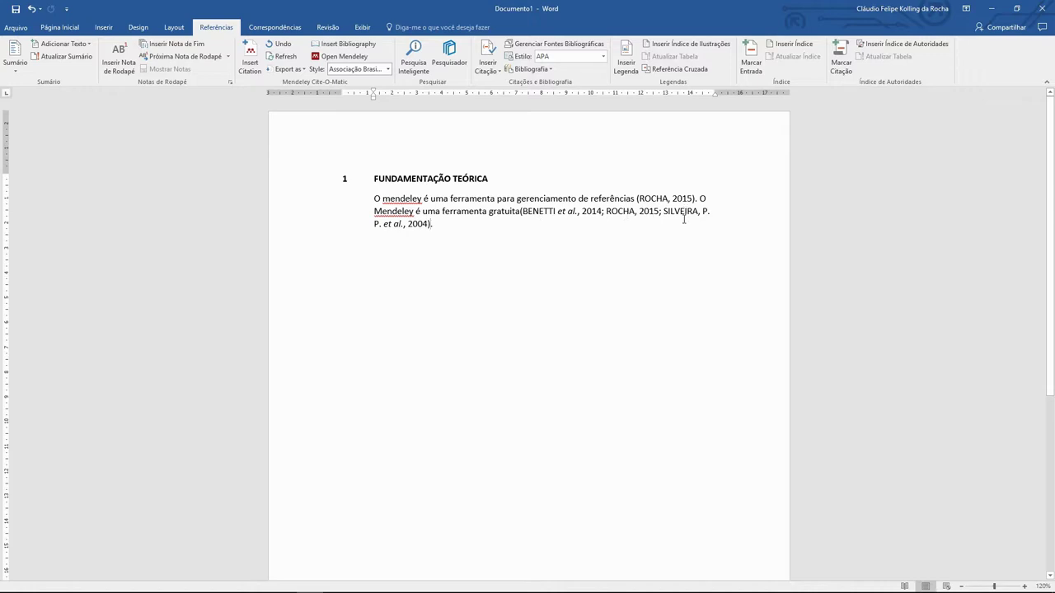
left_click(450, 225)
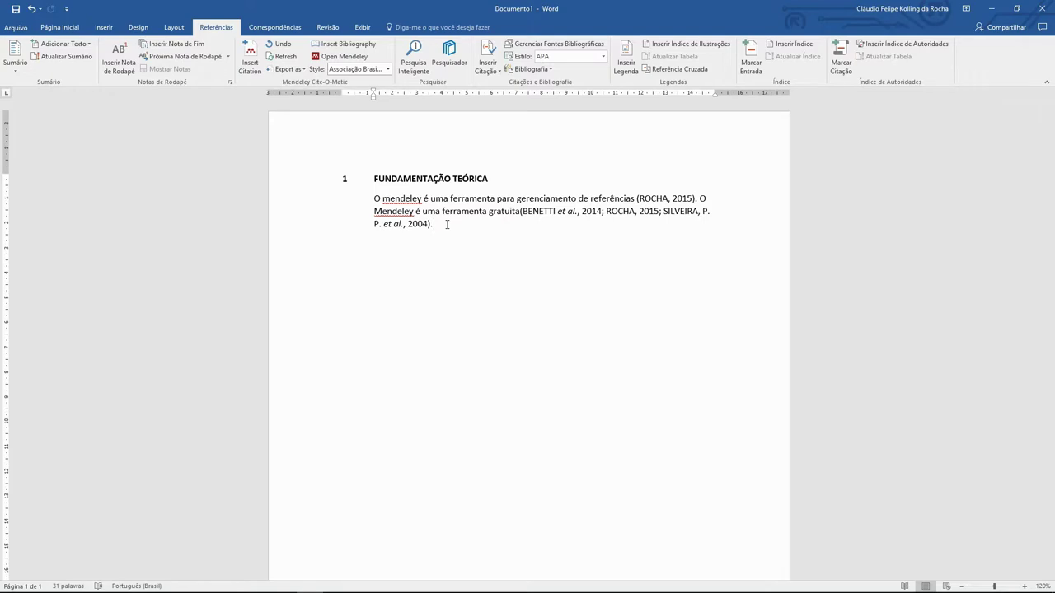
Start a new page and type a bold REFERENCIAS heading.
key("ctrl+Return")
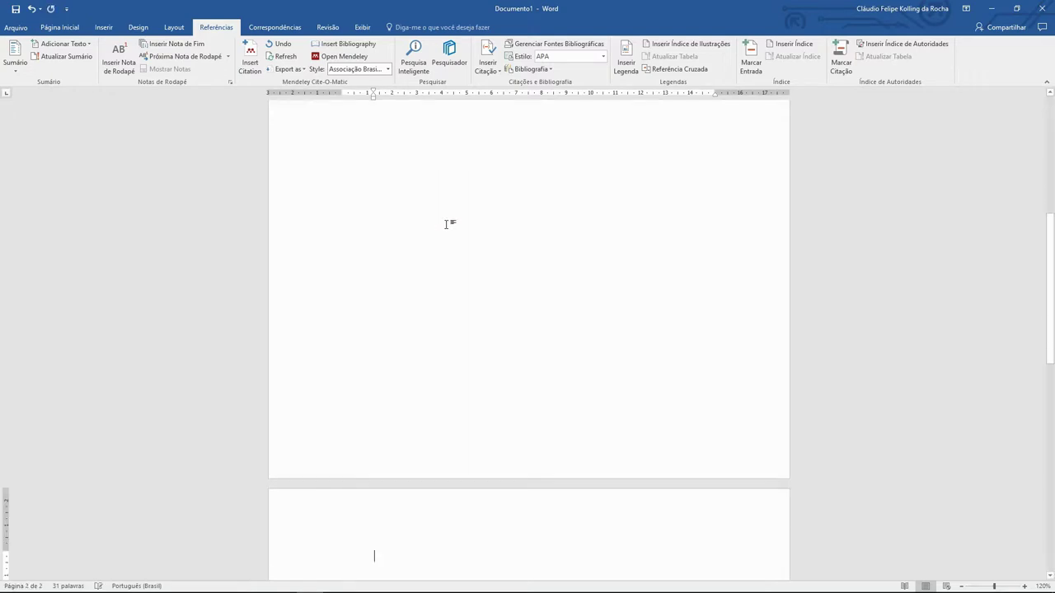
key("BackSpace")
type("REFERENCIAS")
scroll(459, 537, "down", 1)
left_click_drag(413, 492, 342, 493)
left_click(59, 27)
key("ctrl+n")
Add an empty line below the heading and correct it to REFERÊNCIAS.
scroll(486, 330, "down", 2)
left_click(426, 403)
key("Return")
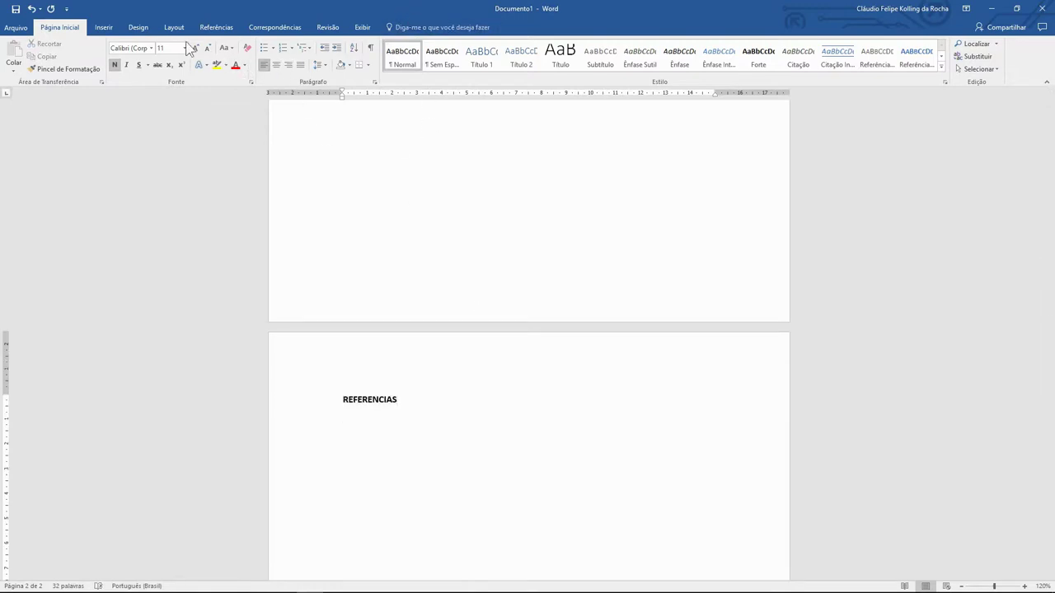
left_click(378, 404)
key("BackSpace")
type("Ê")
left_click(393, 447)
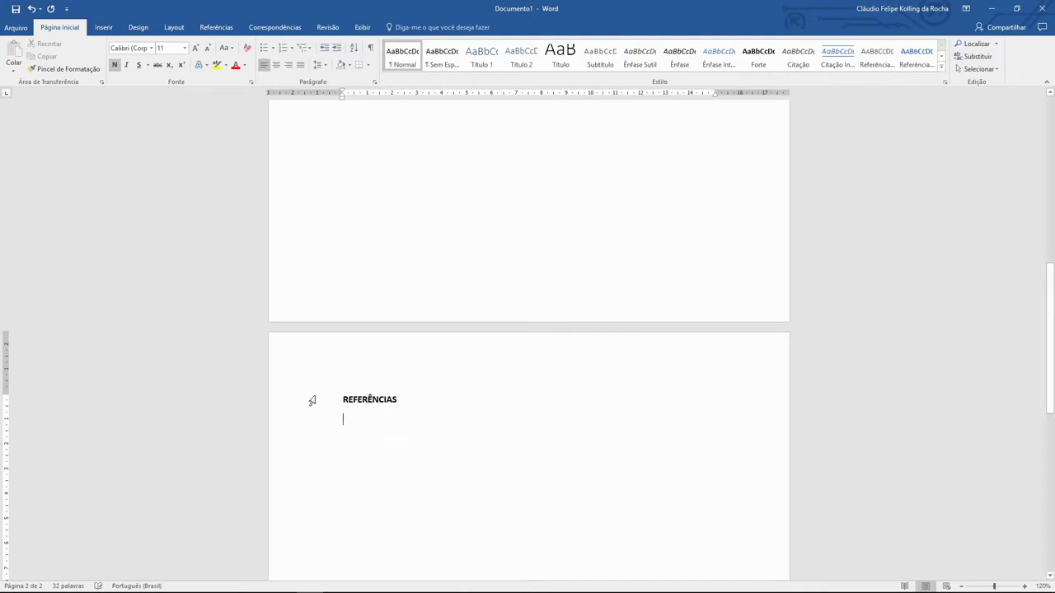
left_click(217, 27)
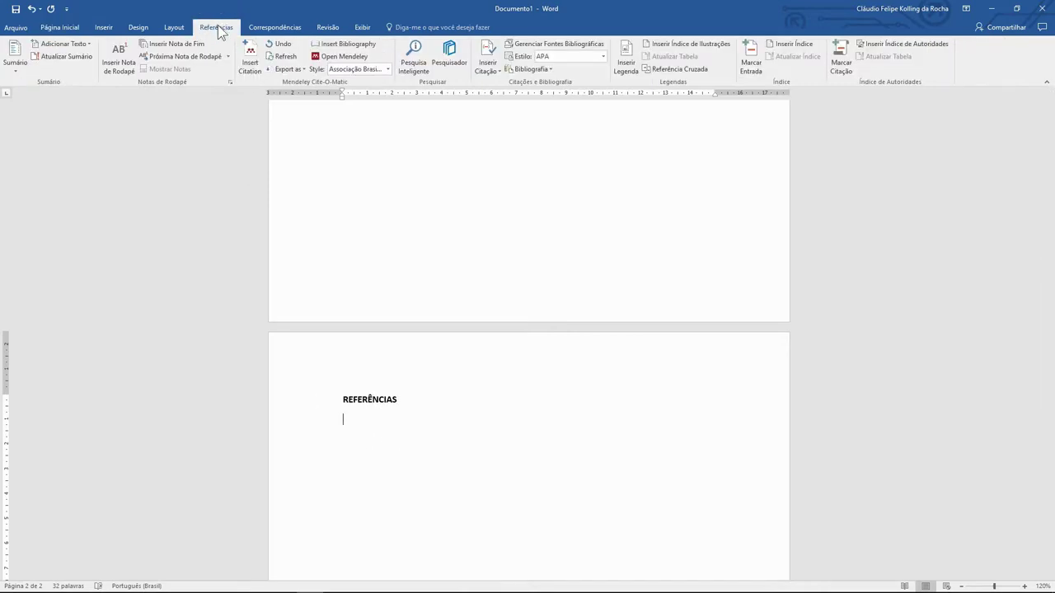
Insert the Mendeley bibliography of the three cited works below the REFERÊNCIAS heading.
left_click(343, 48)
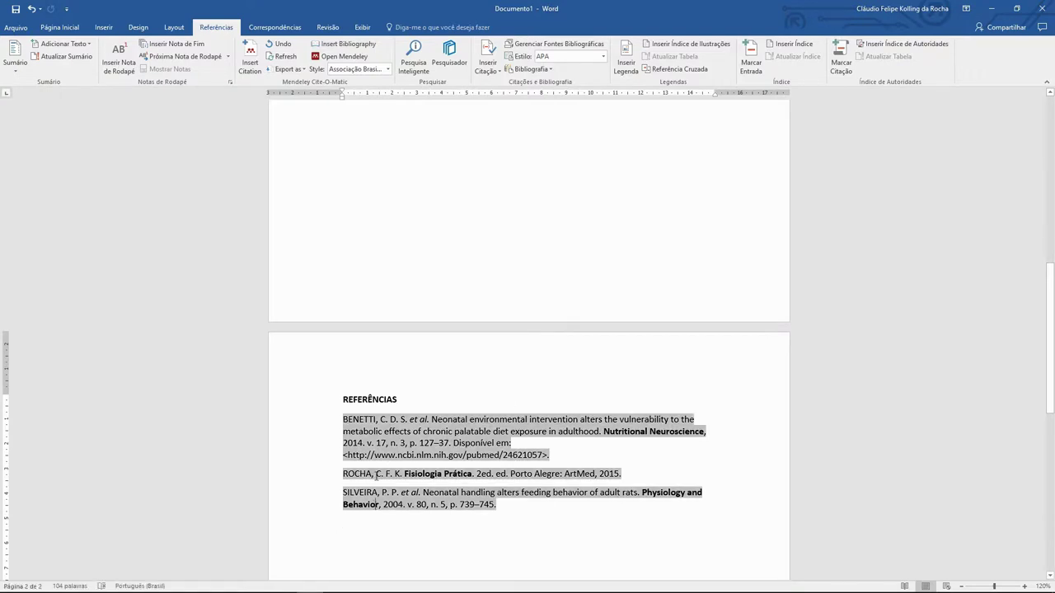
left_click(375, 431)
scroll(569, 422, "up", 15)
left_click(459, 212)
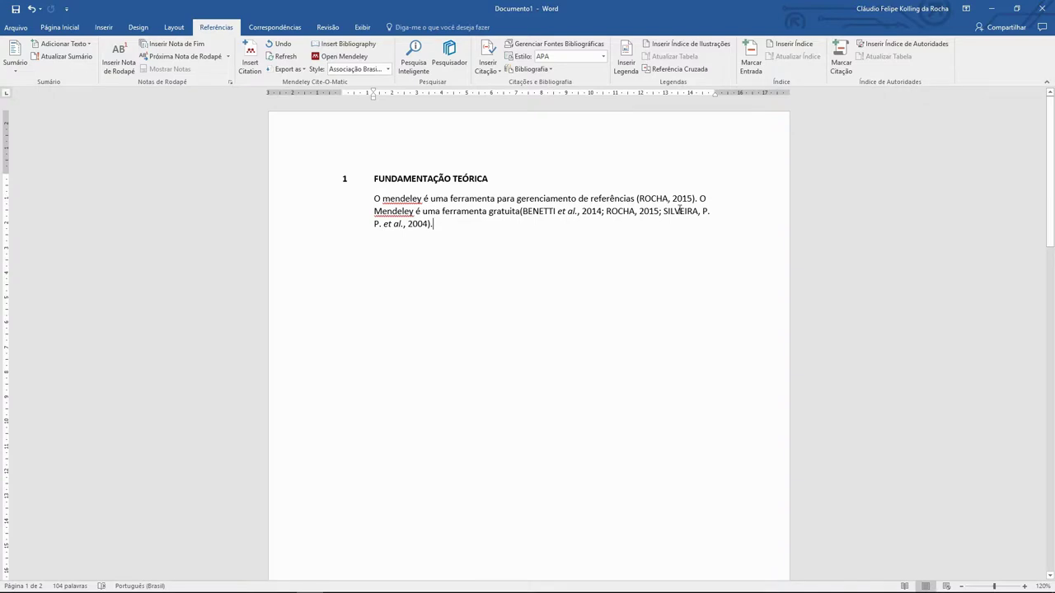
scroll(613, 270, "down", 1)
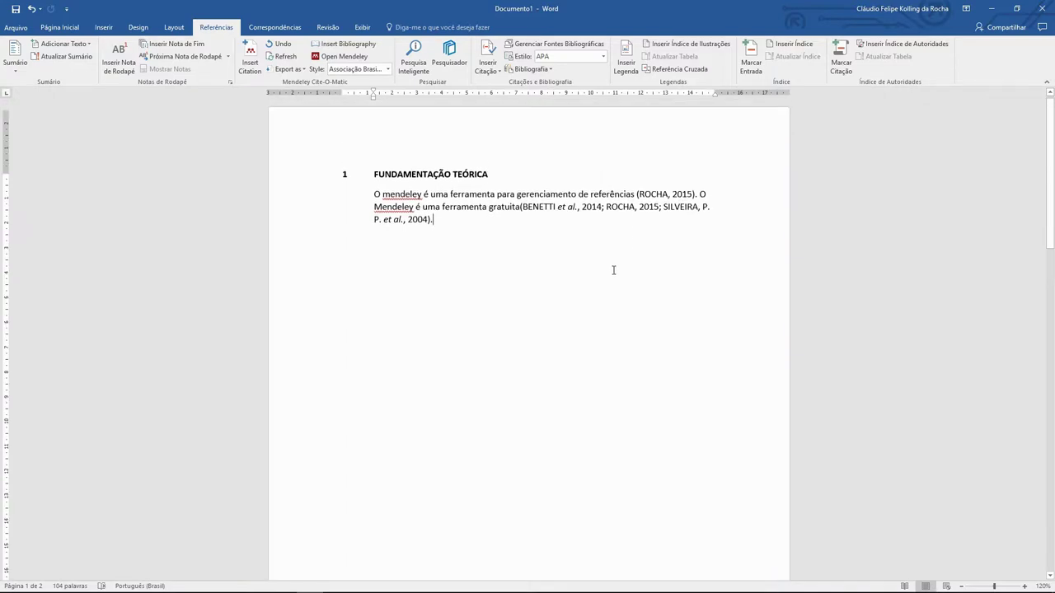
Switch the Mendeley citation style to IEEE and check the renumbered reference list.
left_click(388, 69)
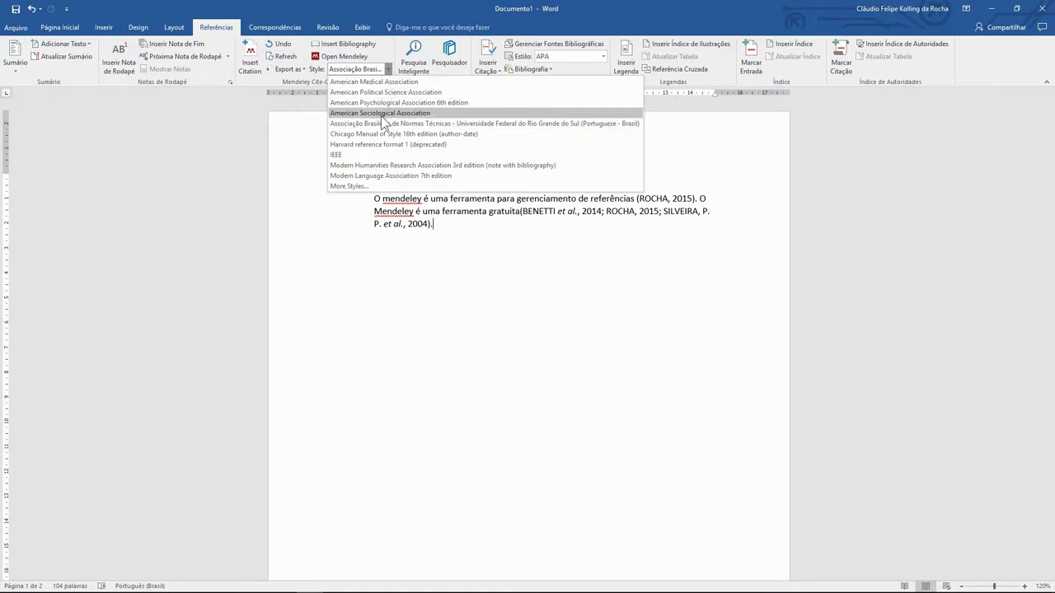
left_click(334, 157)
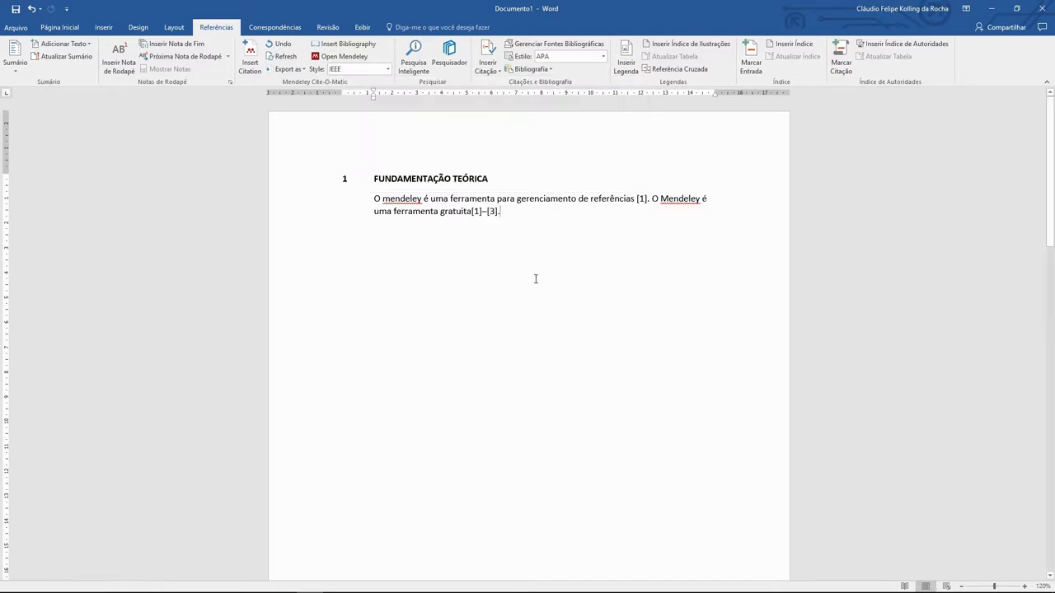
scroll(539, 221, "down", 3)
scroll(539, 223, "down", 4)
scroll(538, 227, "down", 3)
scroll(534, 255, "down", 2)
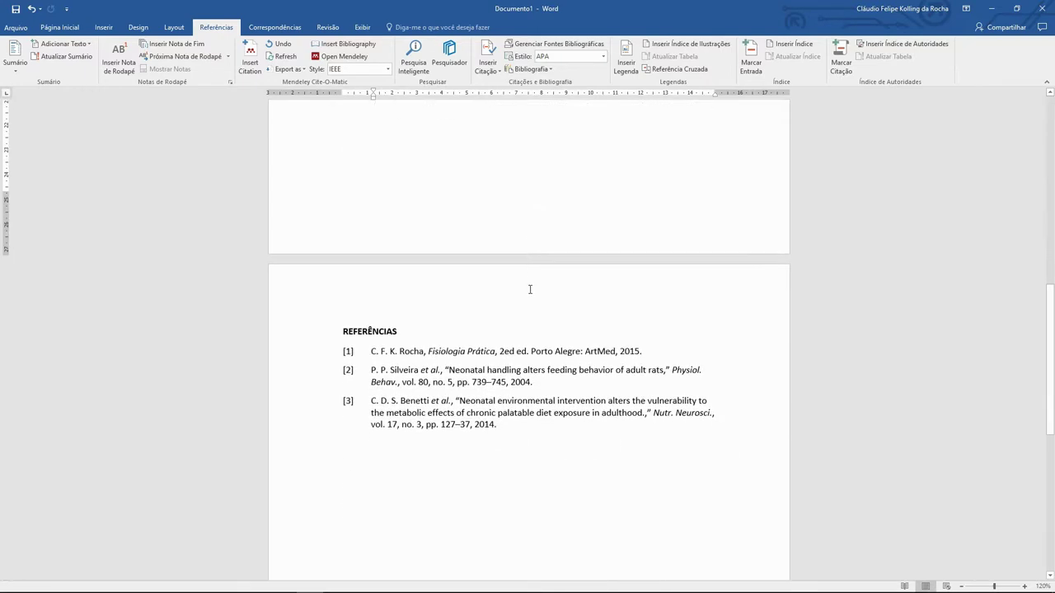
left_click(512, 427)
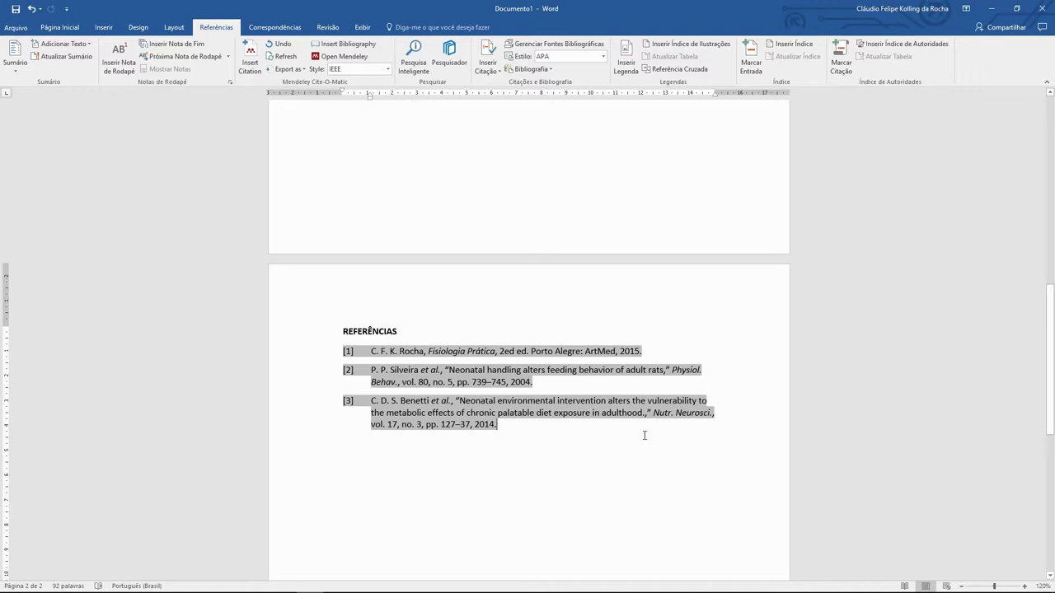
Review the numbered citations on page 1 and select the [1] citation.
scroll(638, 480, "up", 2)
scroll(638, 480, "up", 4)
scroll(639, 480, "up", 6)
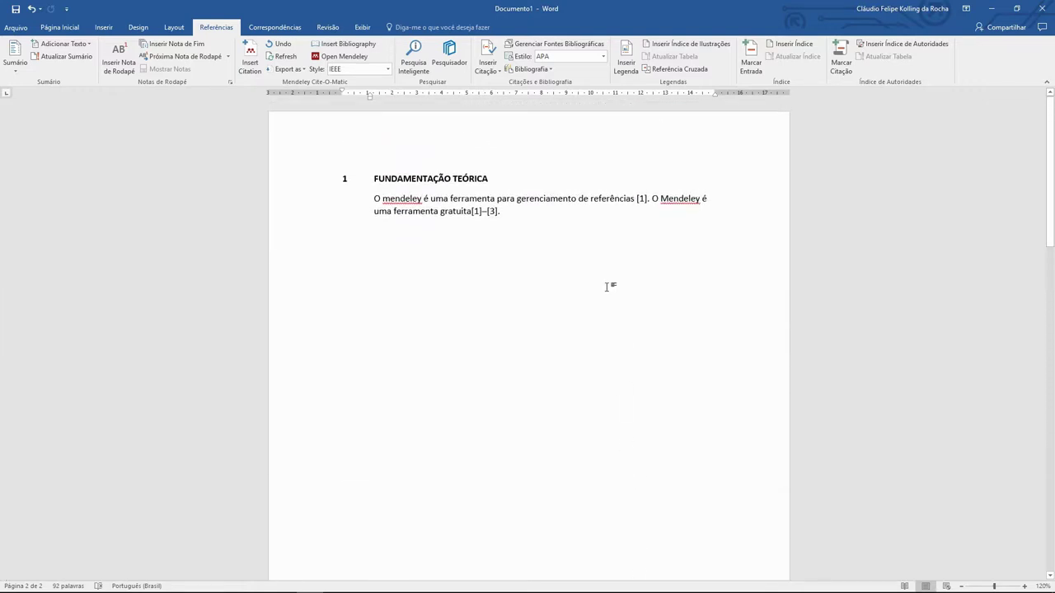
left_click(531, 209)
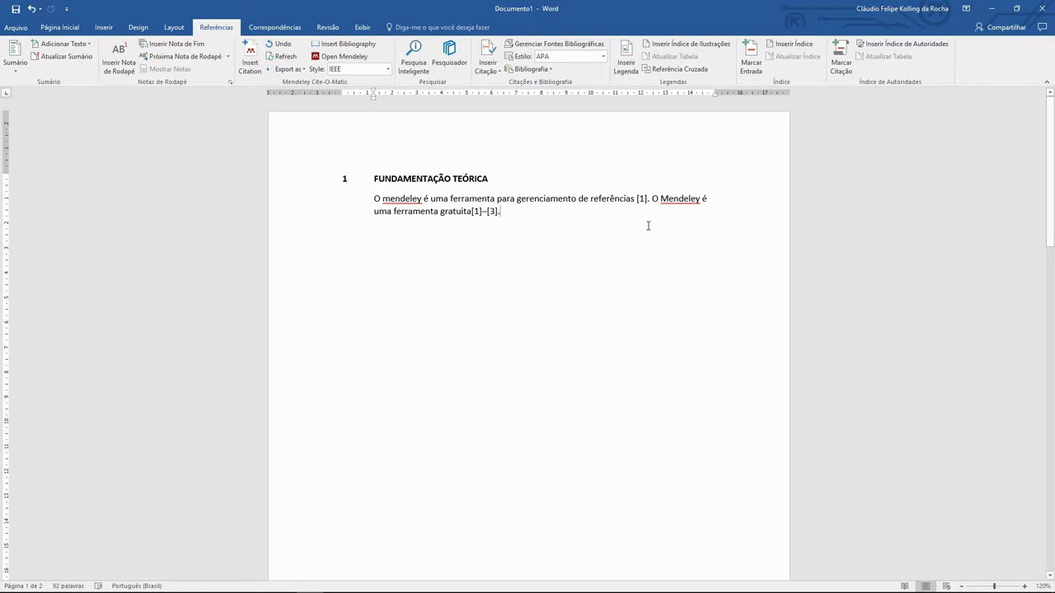
left_click(635, 199)
key("Right")
scroll(486, 305, "down", 6)
scroll(492, 325, "down", 4)
scroll(492, 322, "down", 3)
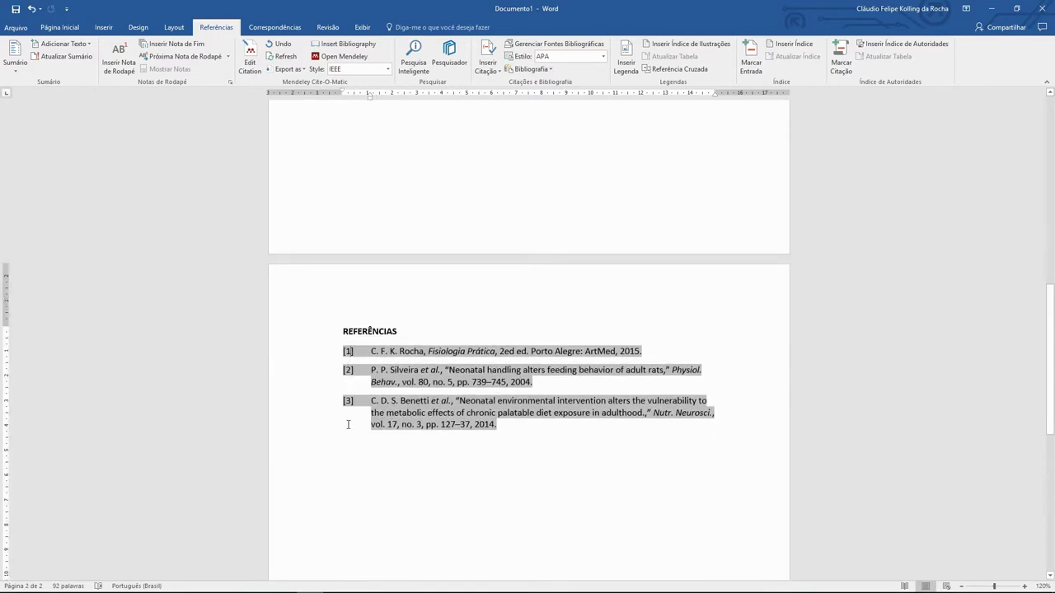
scroll(744, 492, "up", 3)
scroll(744, 492, "up", 8)
scroll(744, 492, "up", 3)
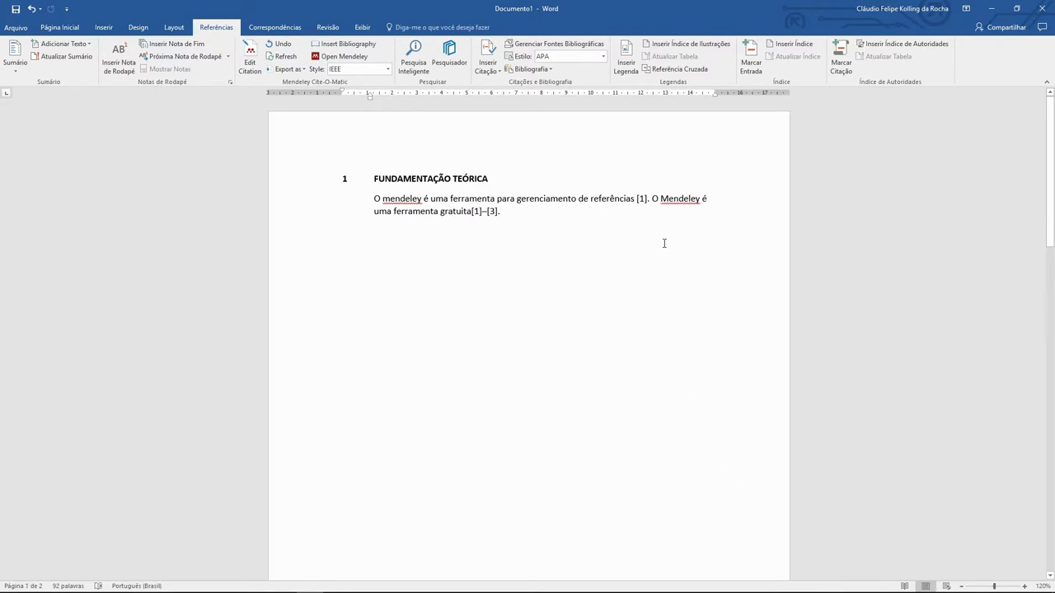
left_click(643, 198)
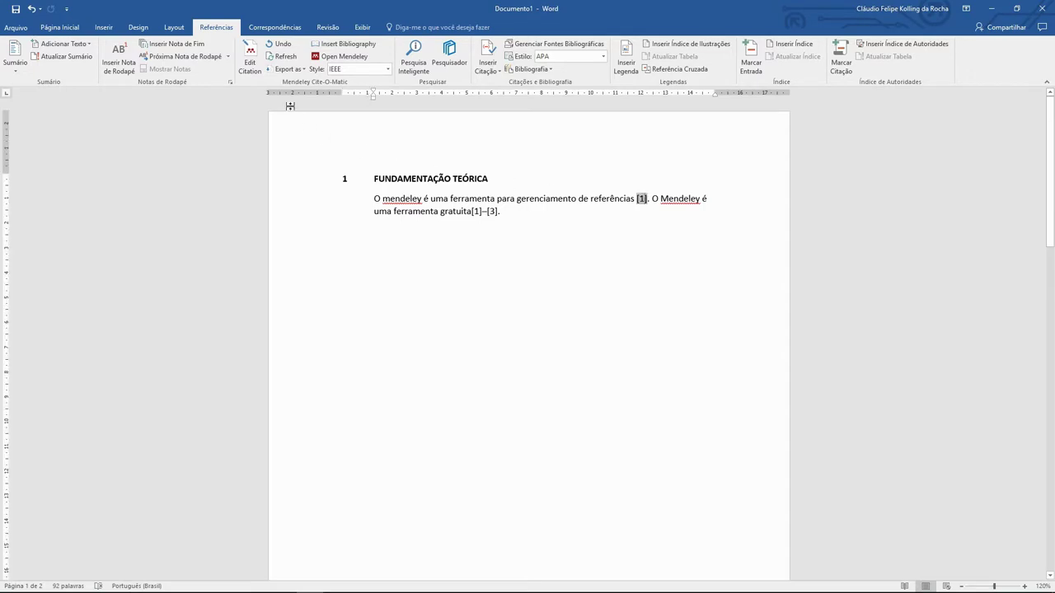
Search 'neonatal' and add the 2011 Lima paper to the [1] citation, making it [1], [2].
left_click(251, 54)
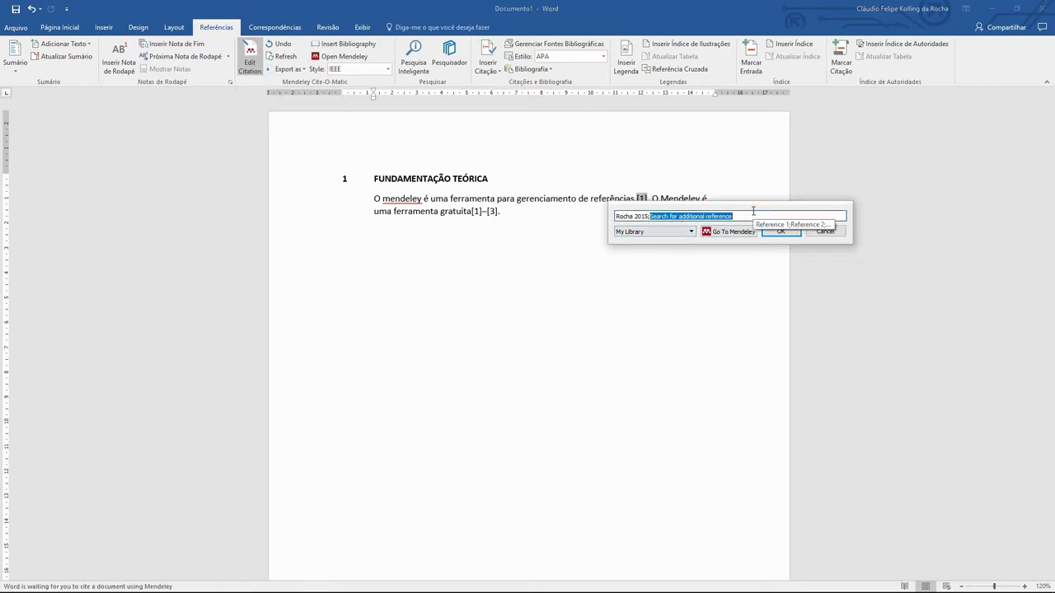
left_click(754, 212)
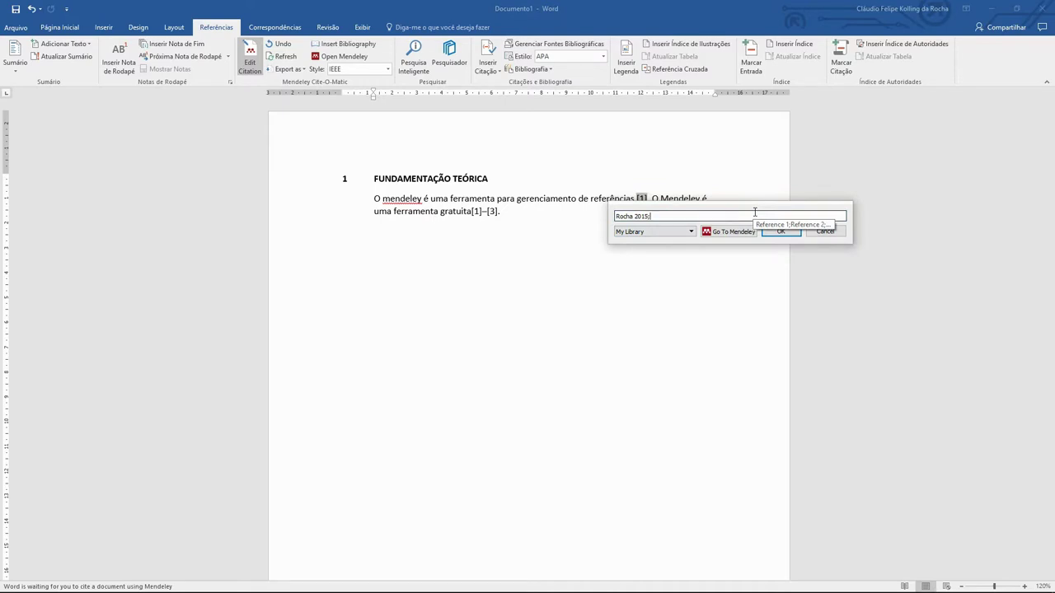
type("dalma")
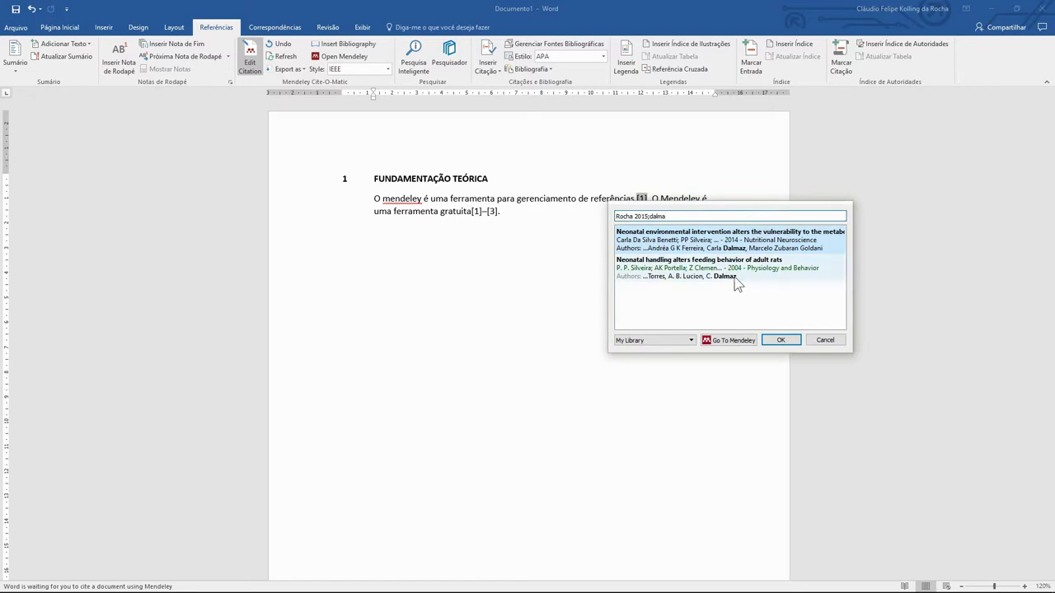
key("BackSpace")
key("BackSpace")
key("BackSpace")
key("BackSpace")
key("BackSpace")
type("n")
key("BackSpace")
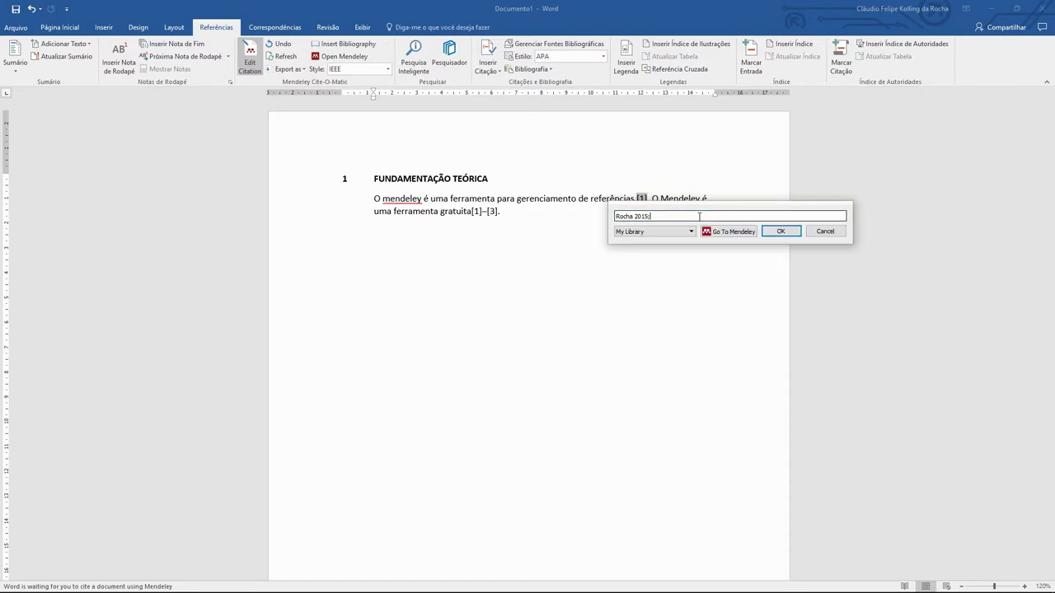
type(" neonatal")
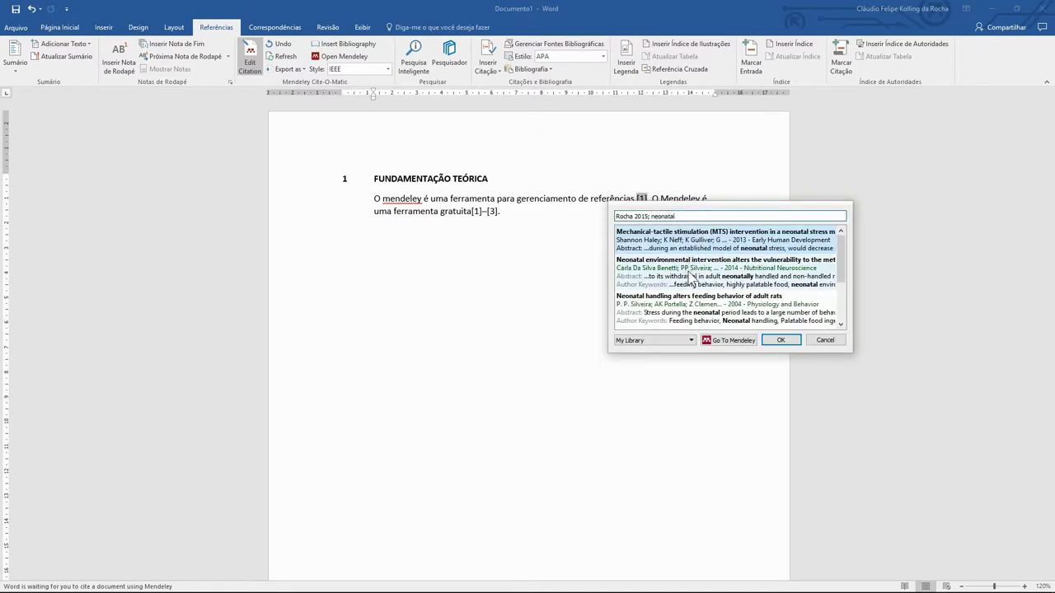
scroll(691, 279, "down", 3)
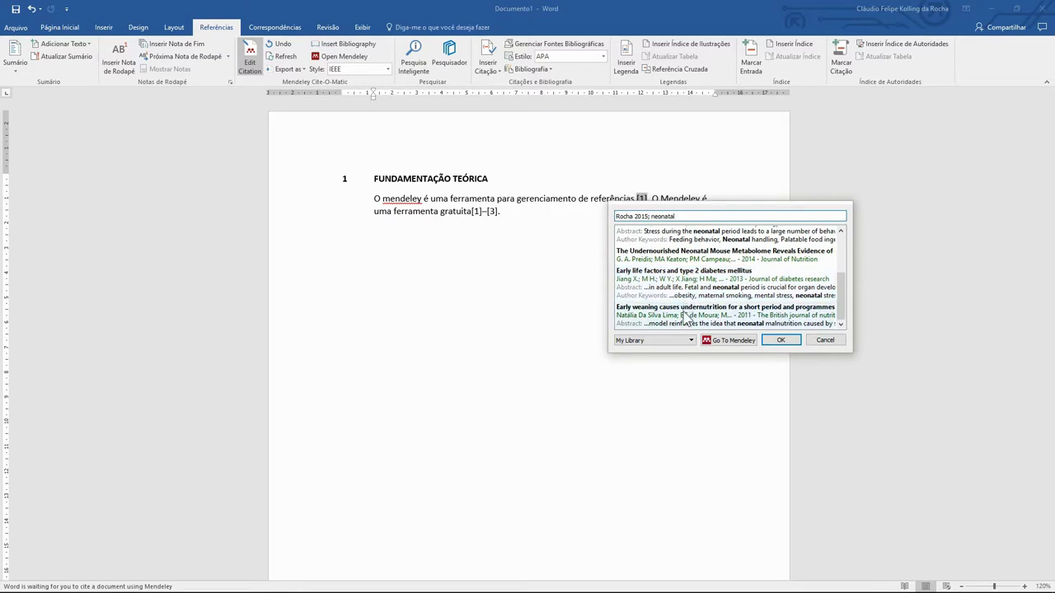
left_click(684, 320)
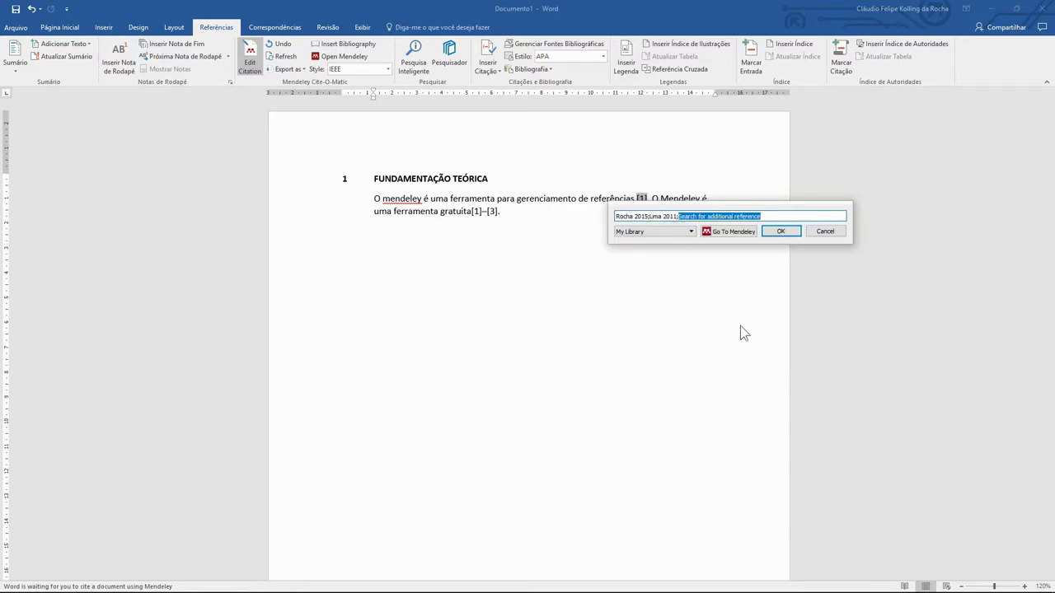
left_click(786, 231)
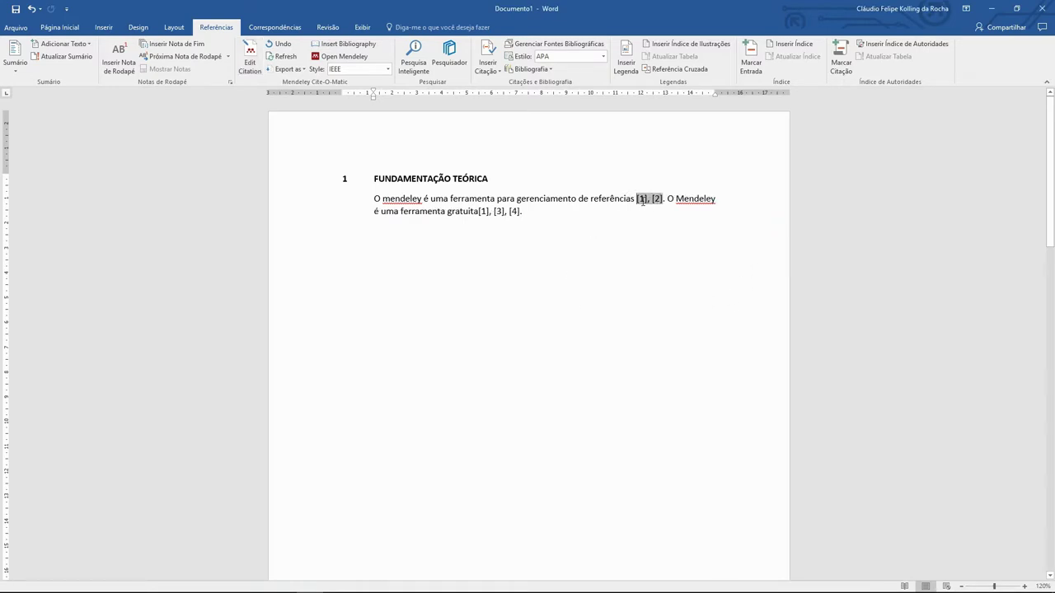
left_click(502, 213)
Review the four IEEE-numbered REFERÊNCIAS entries, then bring up the Mendeley Style list.
scroll(532, 299, "down", 4)
scroll(533, 299, "down", 6)
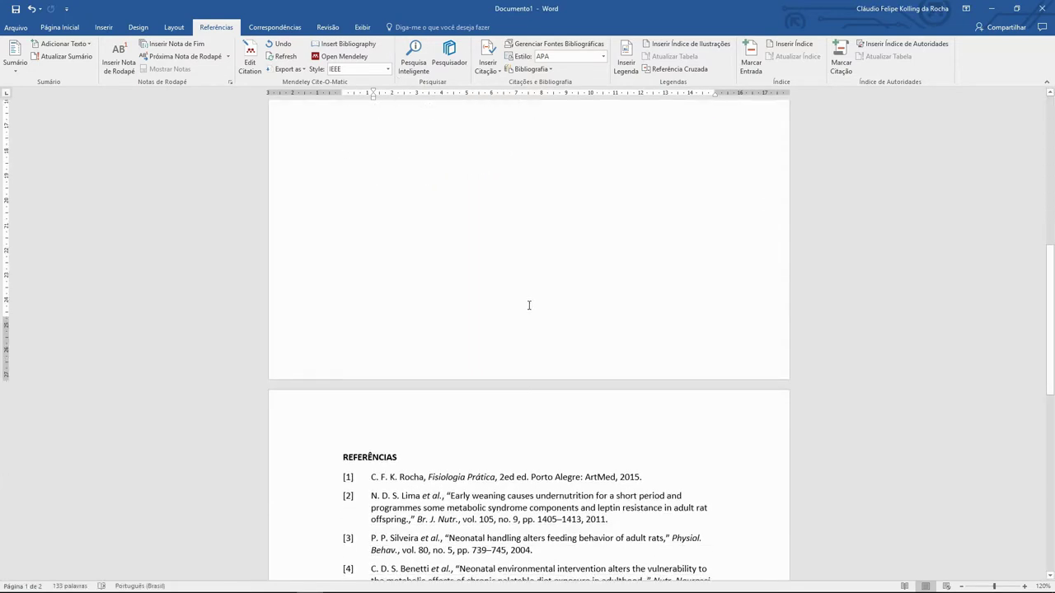
scroll(527, 306, "down", 2)
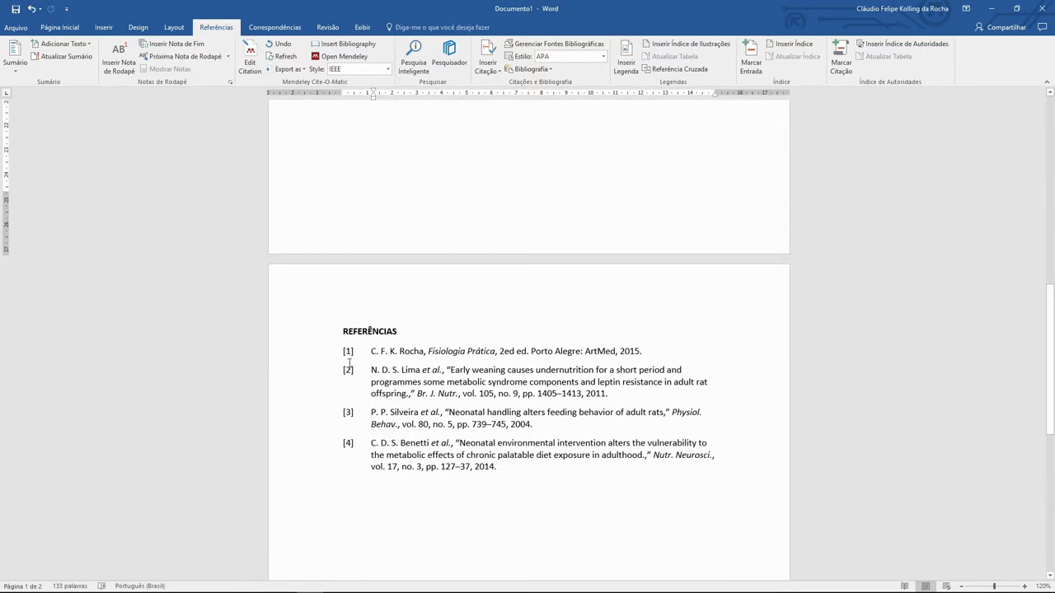
left_click(354, 449)
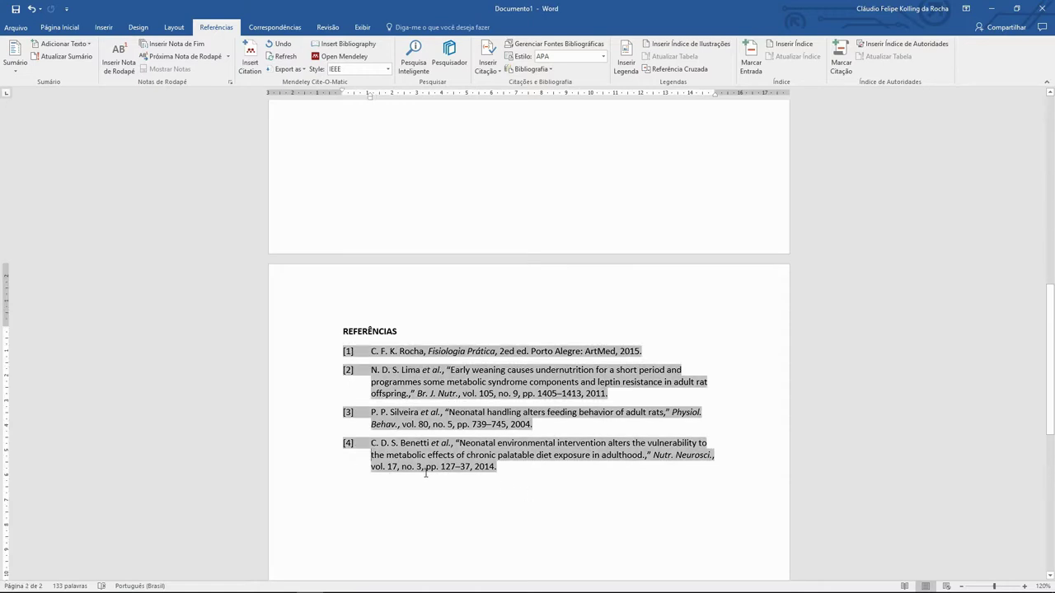
scroll(666, 438, "up", 3)
scroll(662, 440, "up", 3)
scroll(650, 437, "up", 3)
scroll(636, 444, "up", 1)
scroll(635, 444, "up", 1)
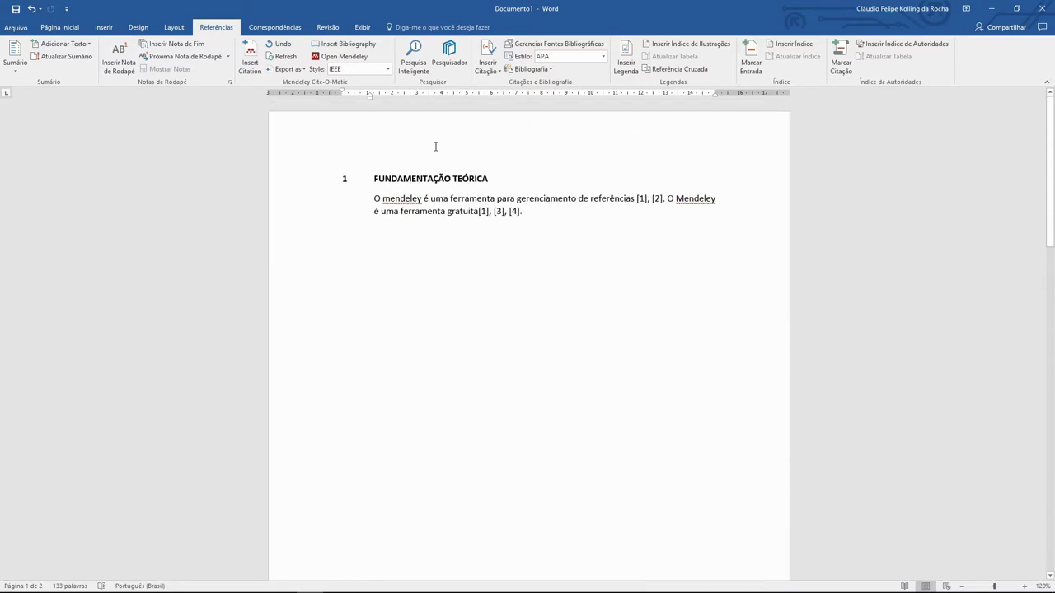
left_click(389, 71)
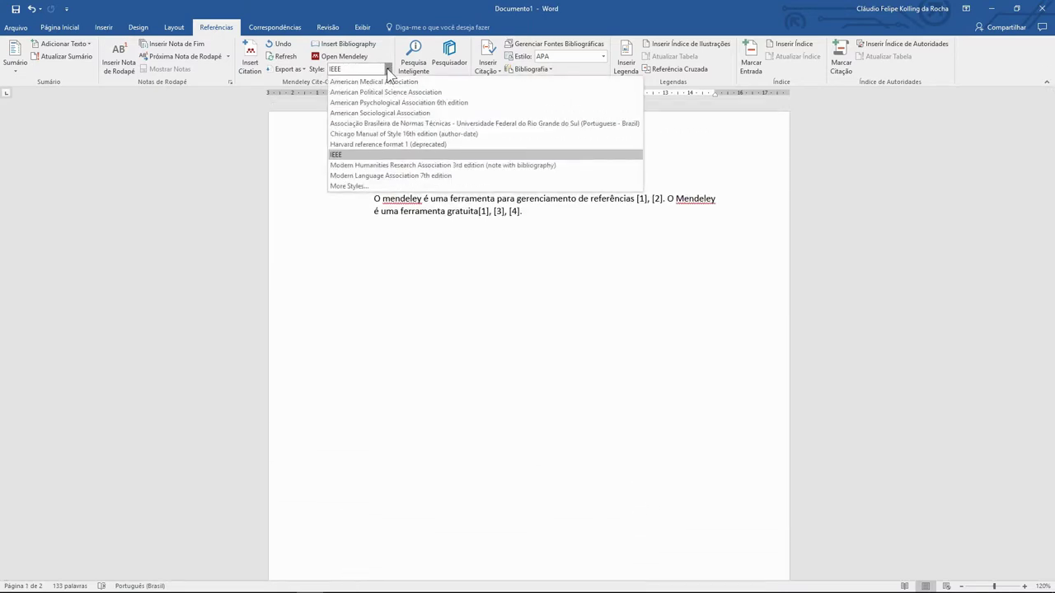
Apply 'Harvard reference format 1' so references sort alphabetically from Benetti to Silveira.
left_click(394, 144)
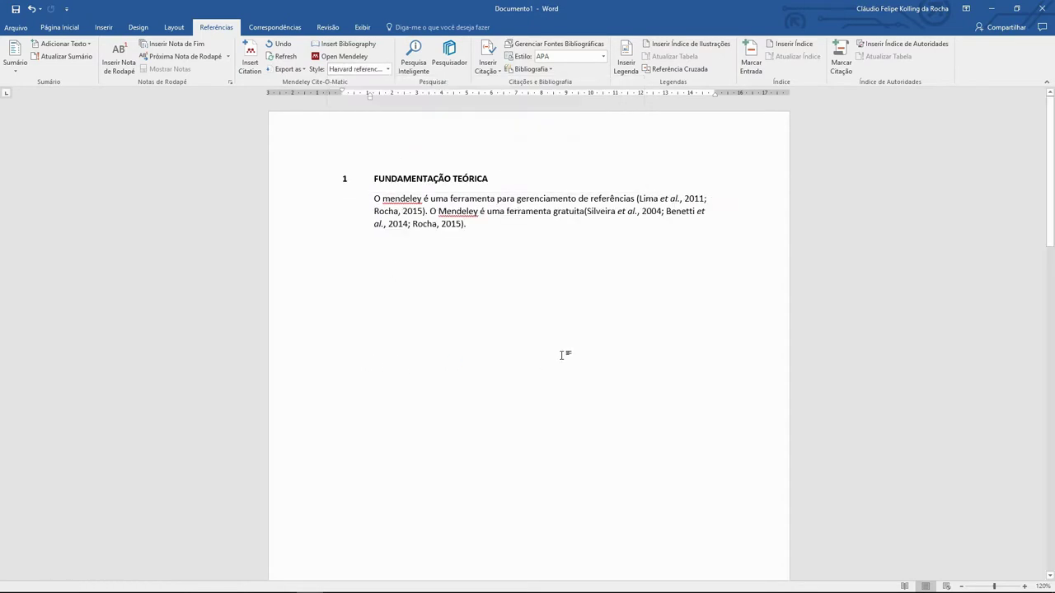
scroll(601, 299, "down", 2)
scroll(601, 300, "down", 2)
scroll(601, 299, "down", 4)
scroll(427, 460, "down", 2)
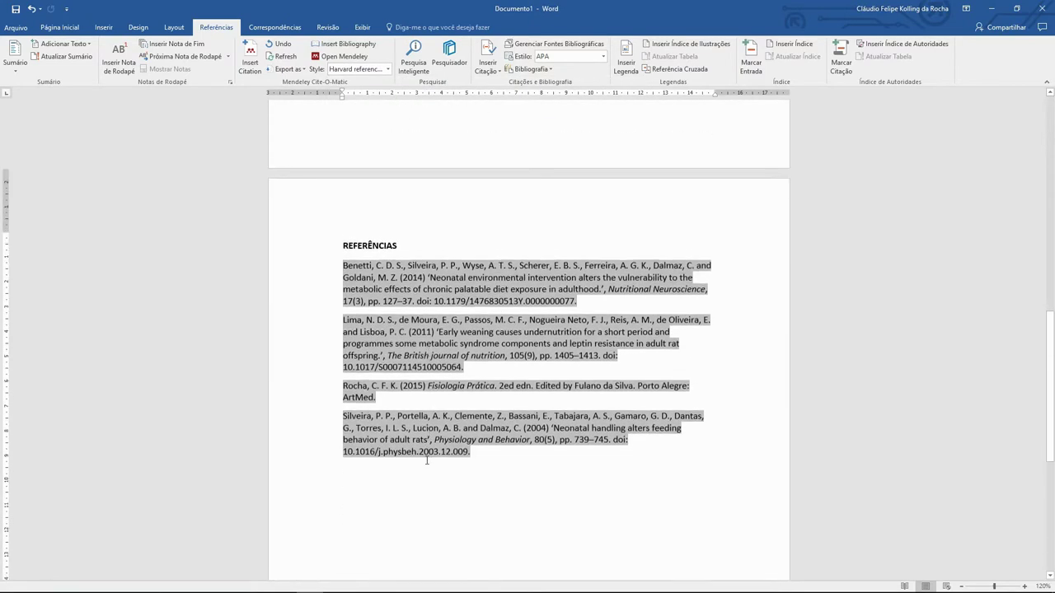
left_click(542, 487)
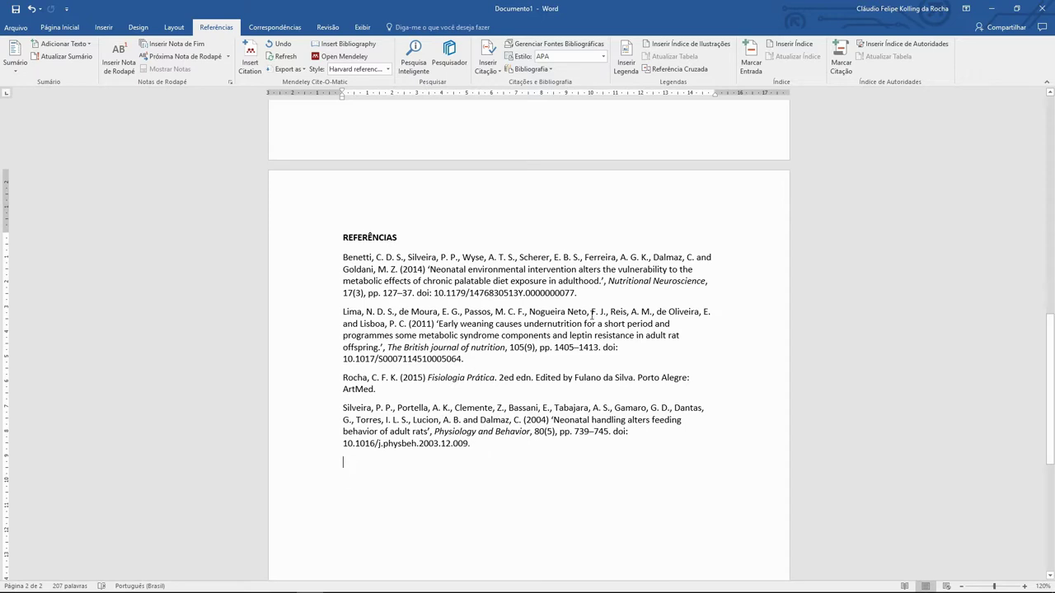
Delete the DOIs ending the Benetti and Lima reference entries.
double_click(417, 292)
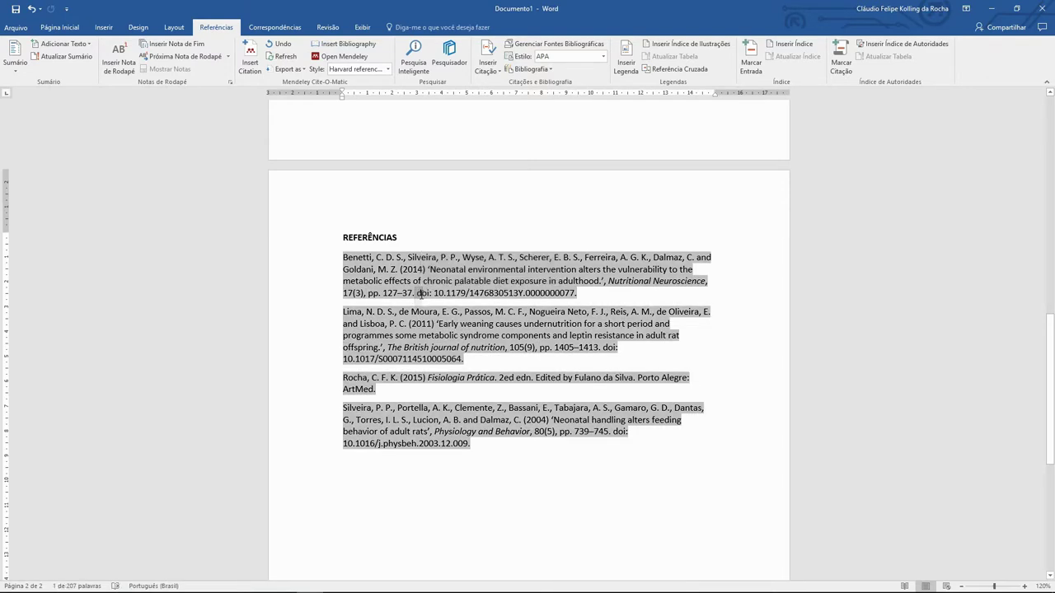
left_click_drag(416, 292, 577, 294)
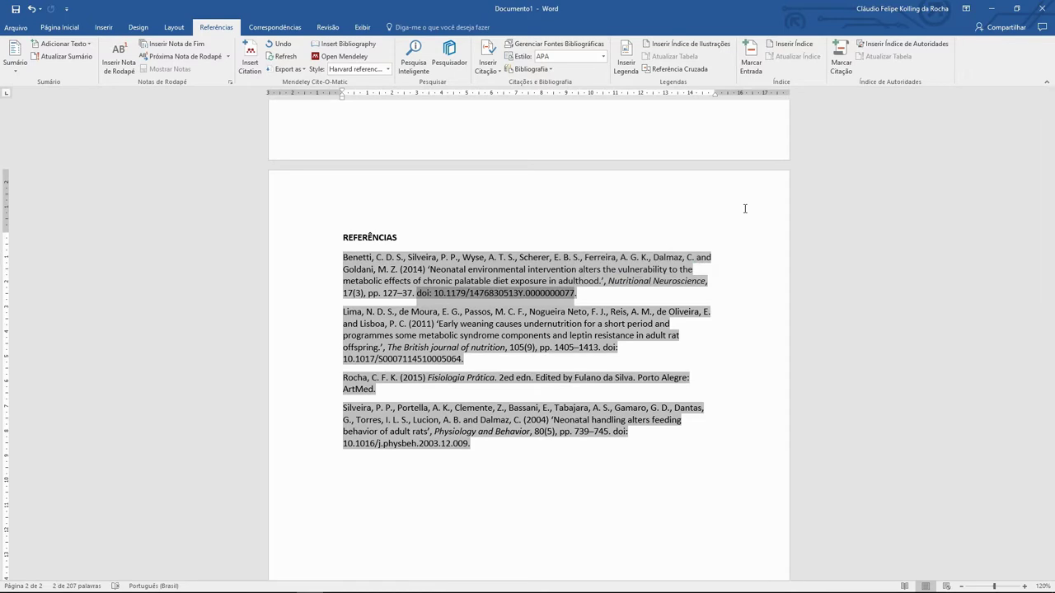
key("Delete")
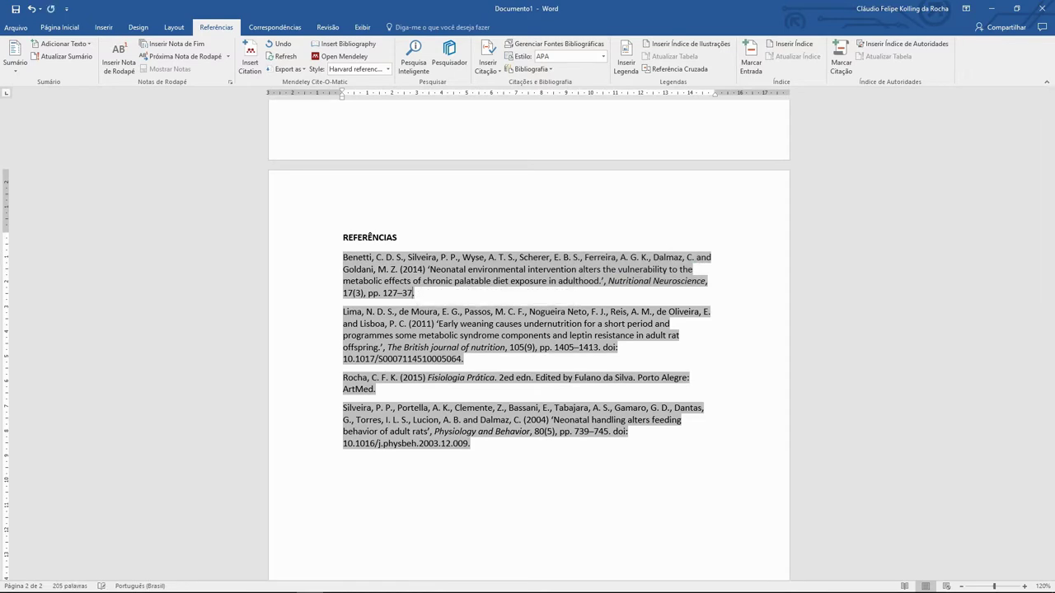
mouse_move(467, 358)
left_mouse_down()
mouse_move(622, 352)
mouse_move(603, 351)
left_mouse_up()
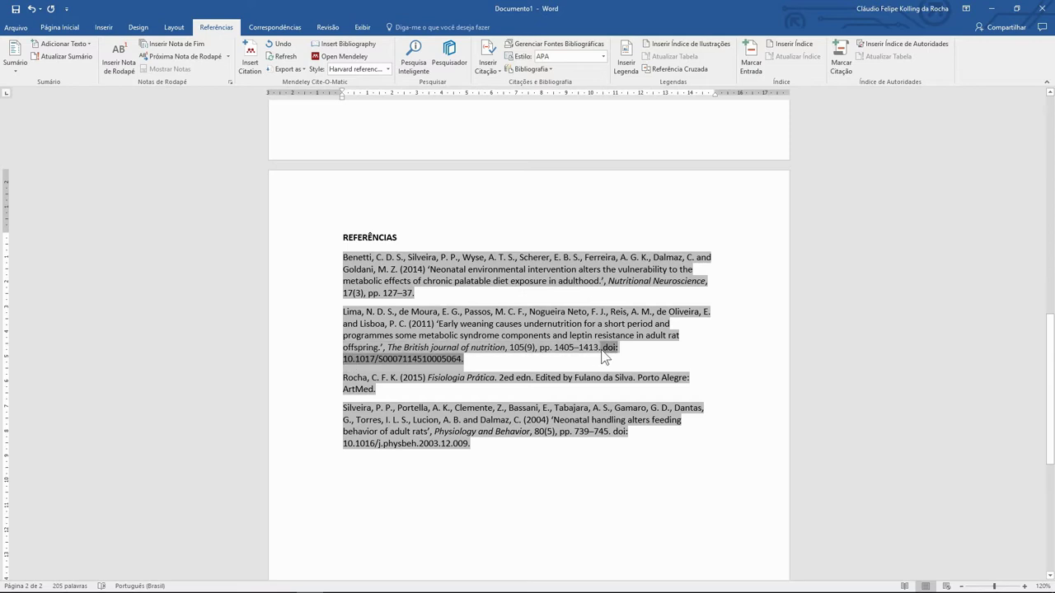
key("Delete")
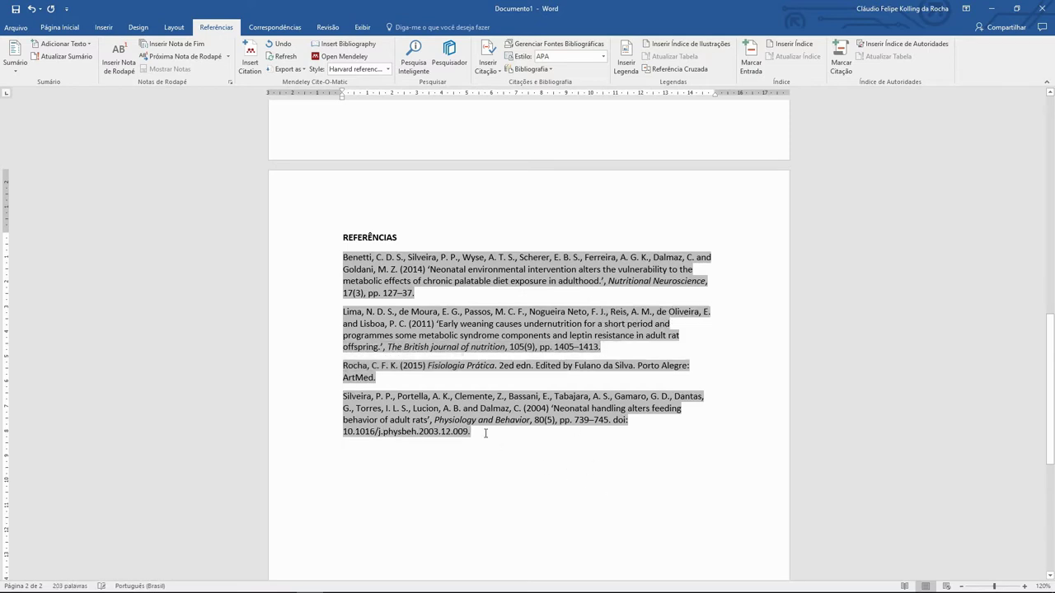
left_click(281, 48)
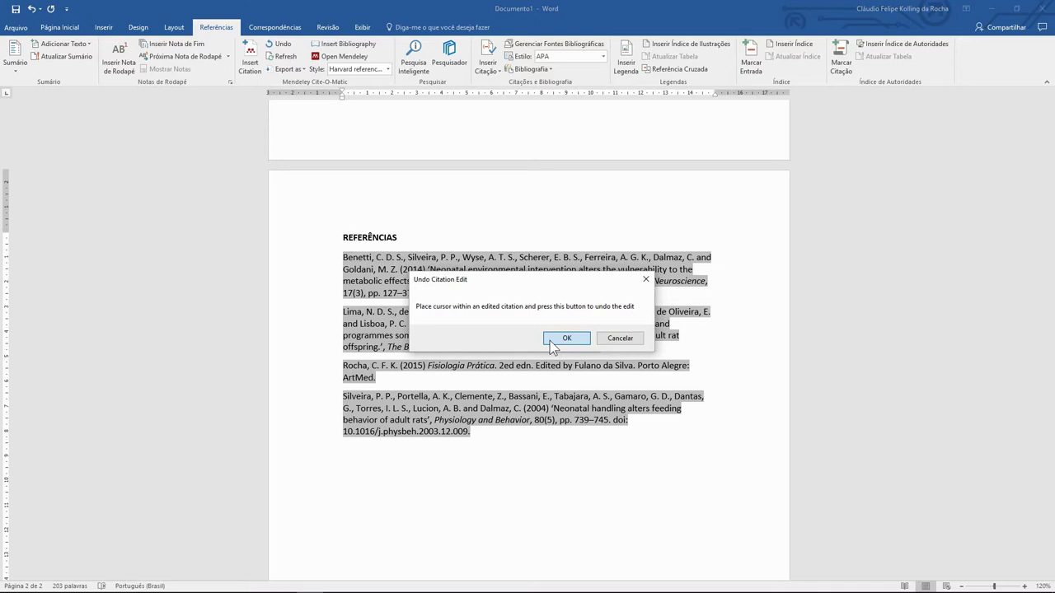
Cancel the undo prompt and refresh the Mendeley bibliography to restore the Benetti and Lima DOIs.
left_click(608, 343)
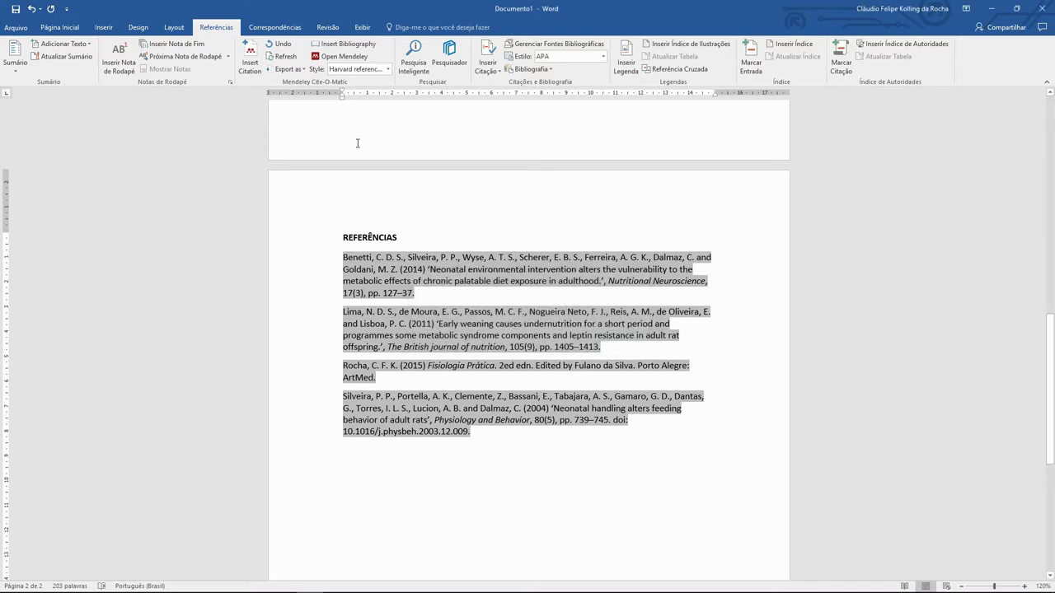
left_click(282, 57)
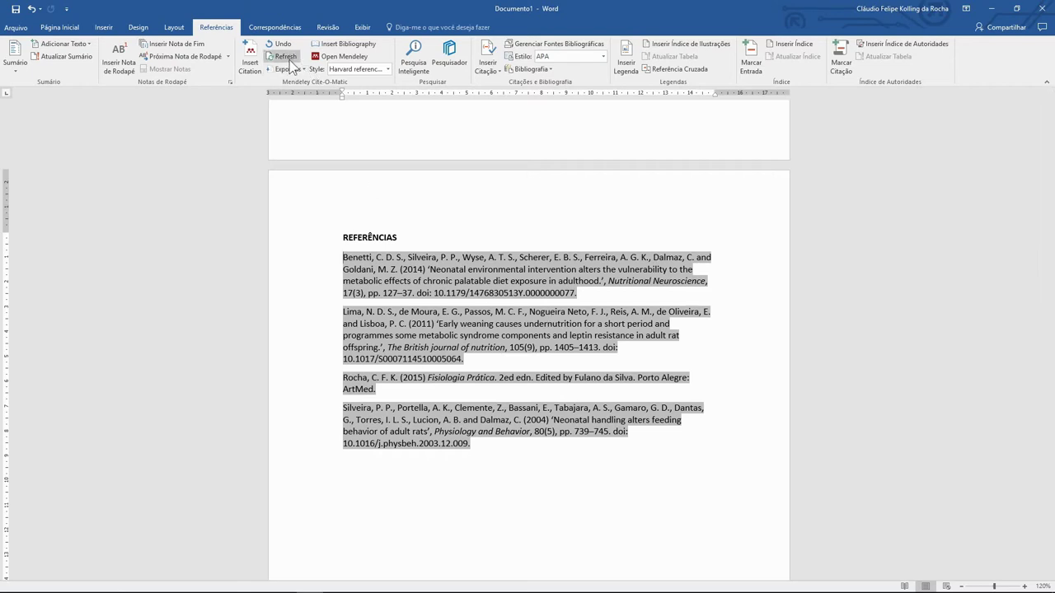
left_click(290, 61)
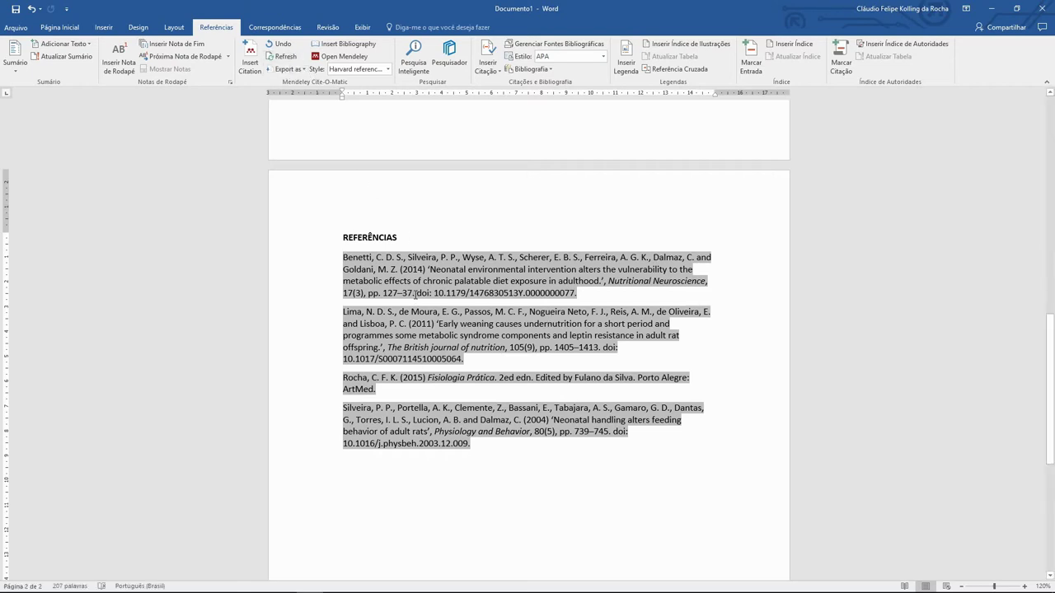
left_click_drag(417, 292, 580, 305)
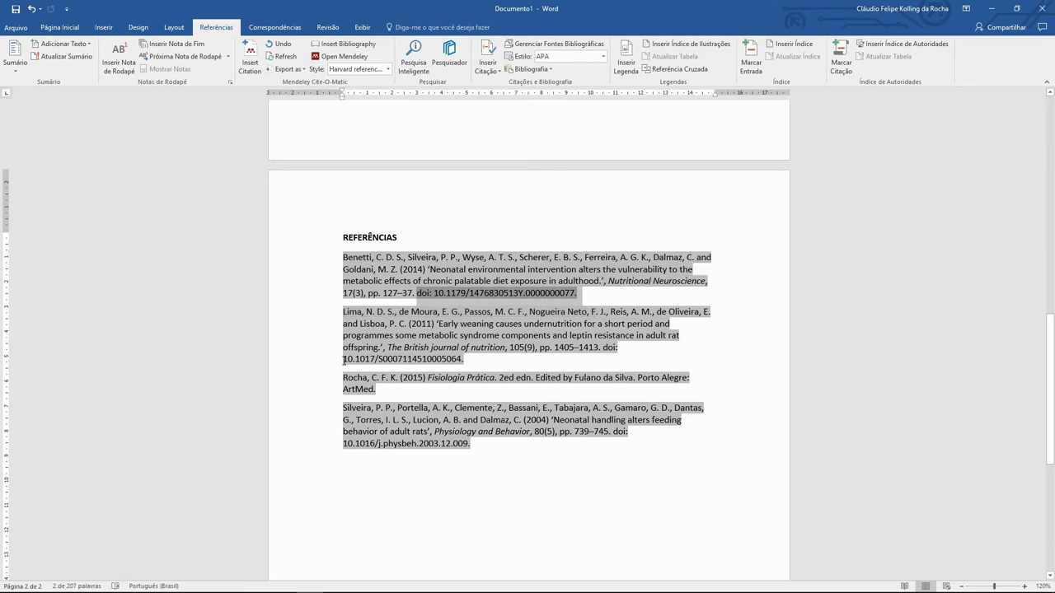
left_click(375, 359)
left_click_drag(375, 359, 465, 360)
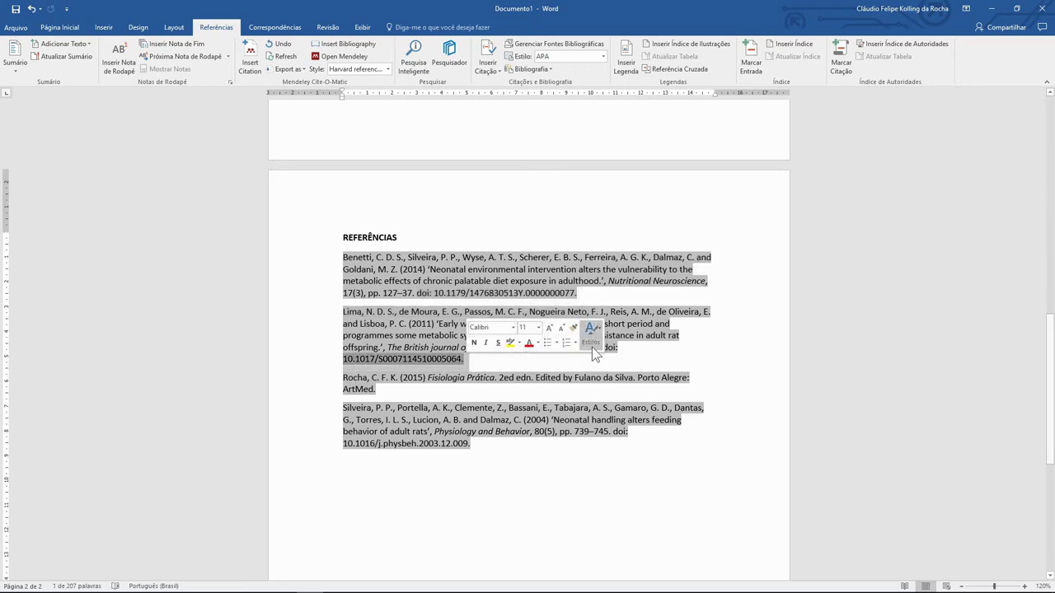
left_click(512, 446)
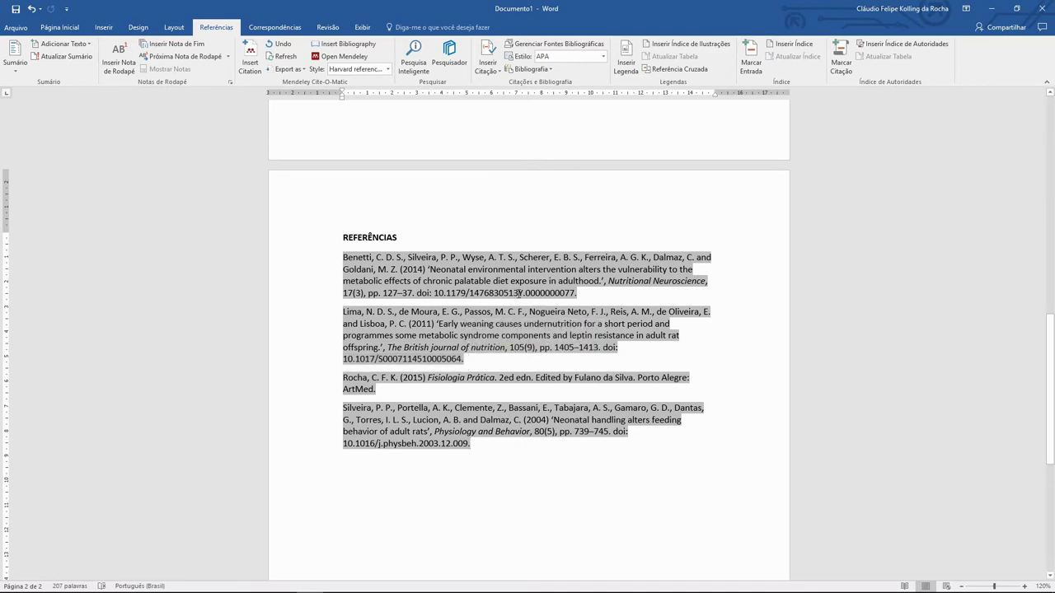
Scroll up to page 1 to view the paragraph's Harvard author-date citations.
scroll(559, 295, "up", 2)
scroll(558, 295, "up", 5)
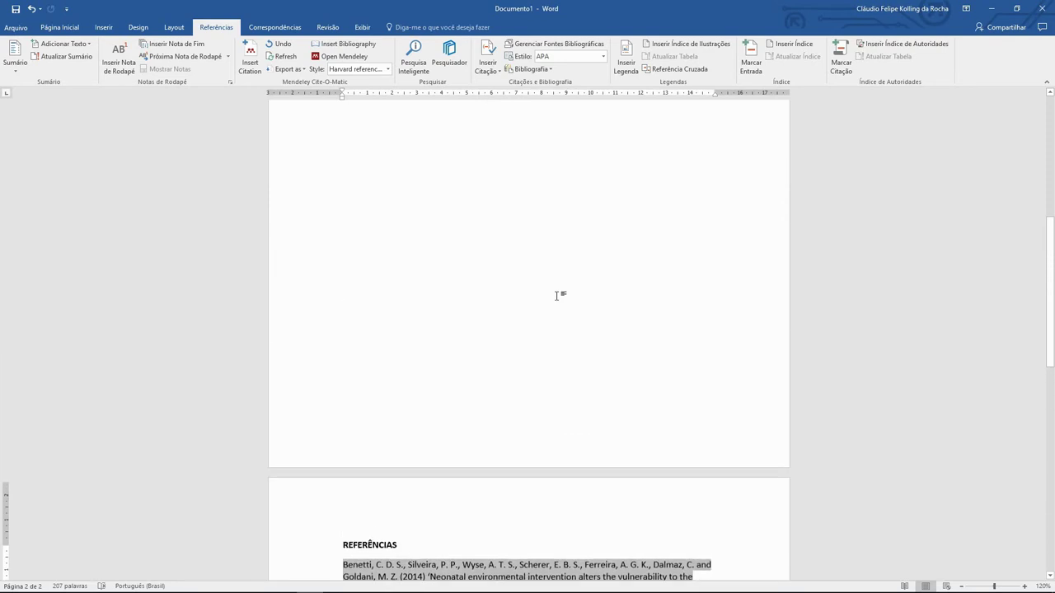
scroll(558, 295, "up", 3)
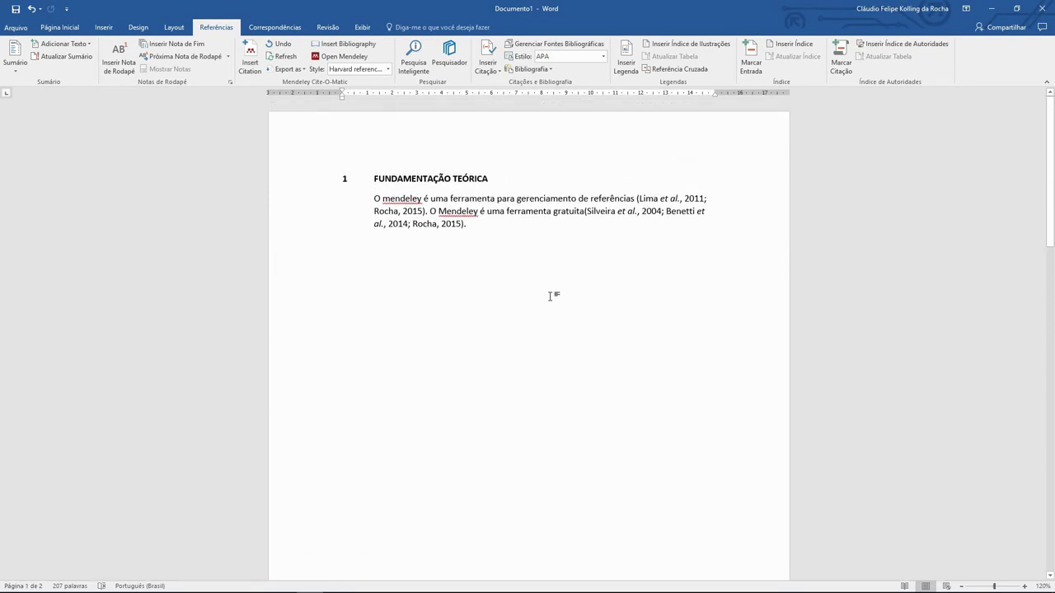